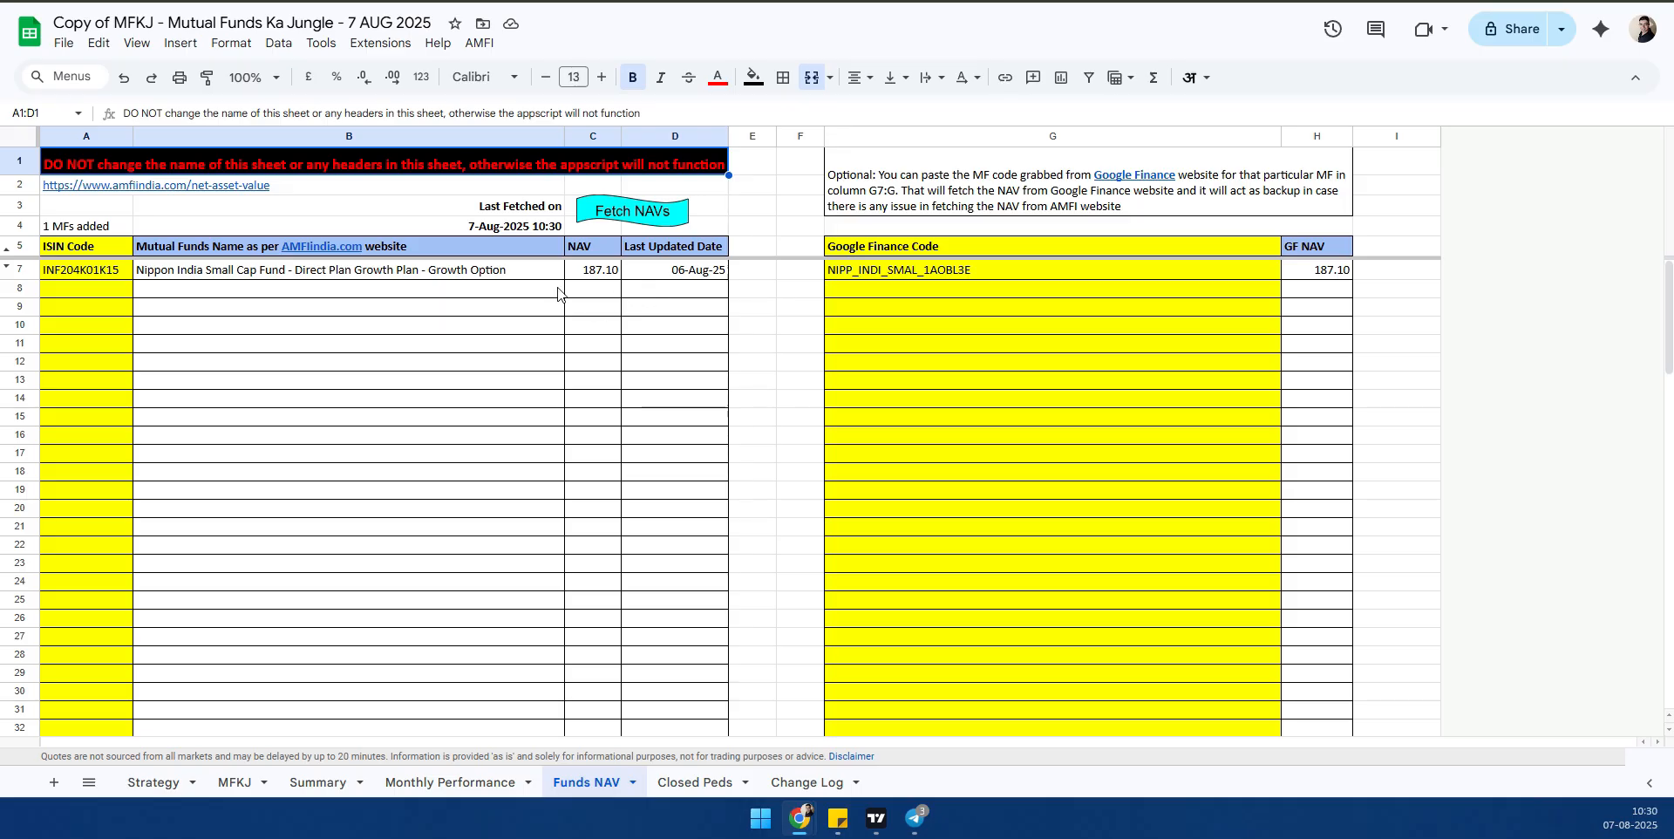
- Clear the fund name, NAV and last updated date in B7:D7 and the last fetched timestamp in B4
drag(348, 272, 672, 281)
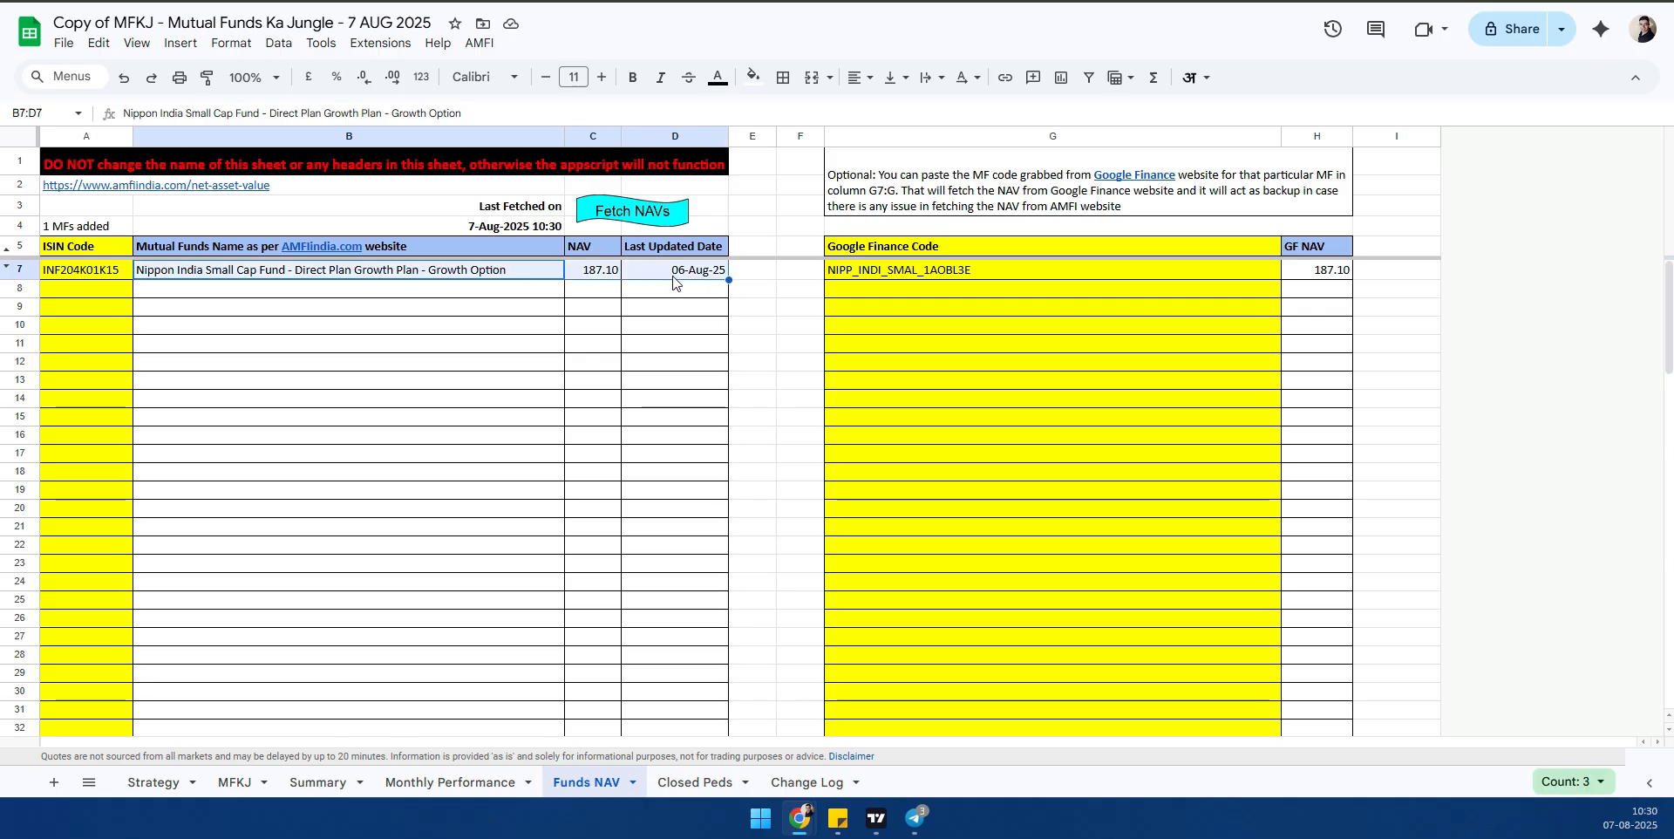
key(Delete)
click(490, 227)
key(Delete)
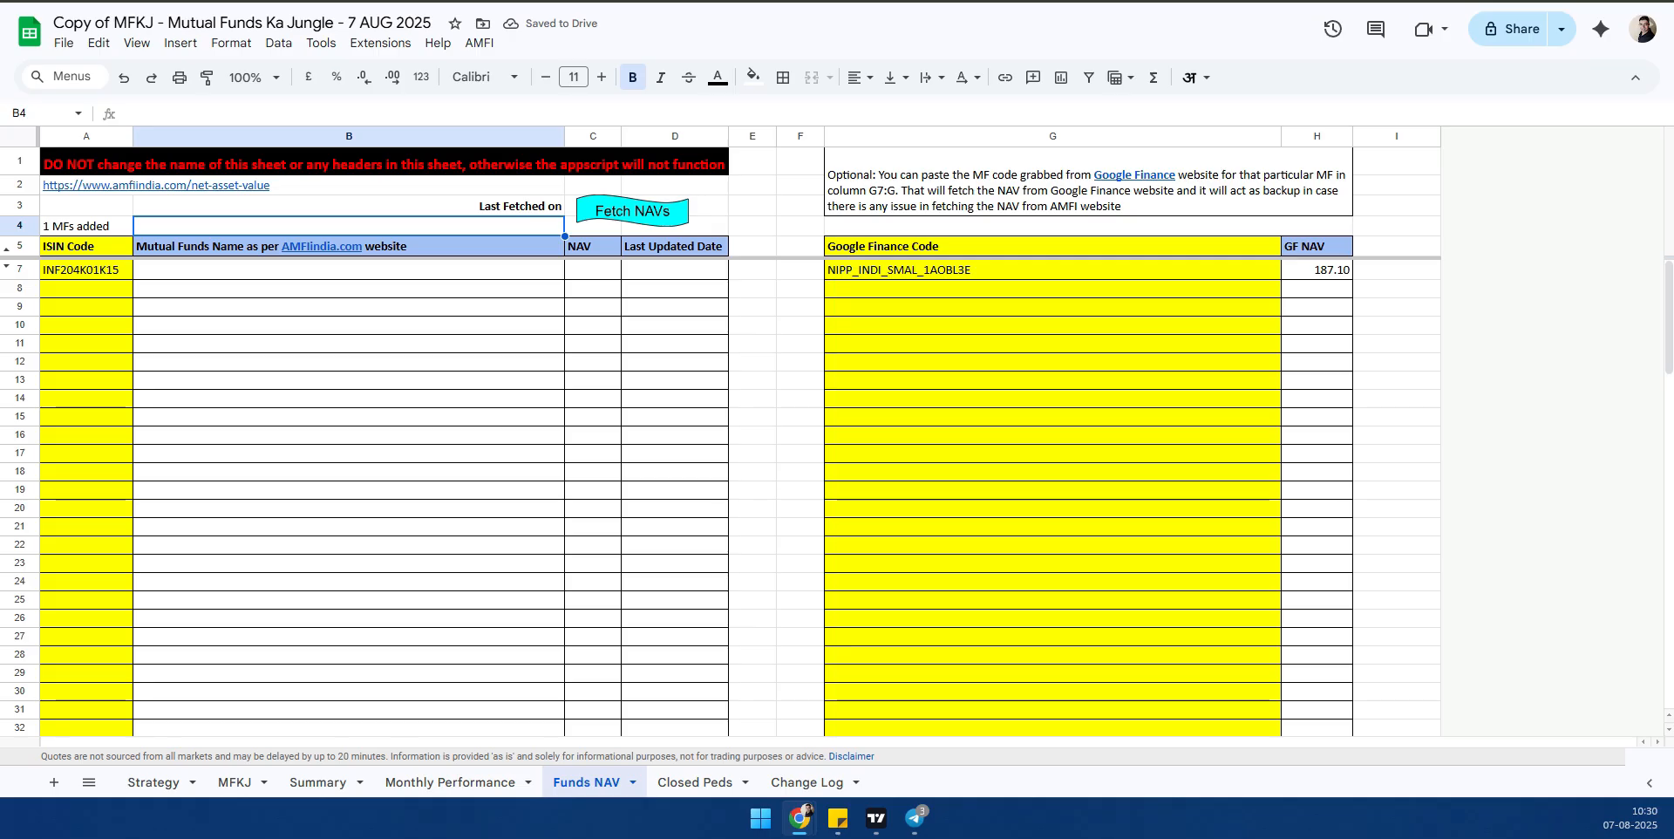
- Reopen the spreadsheet in a new browser tab from its copied address
key(ctrl+t)
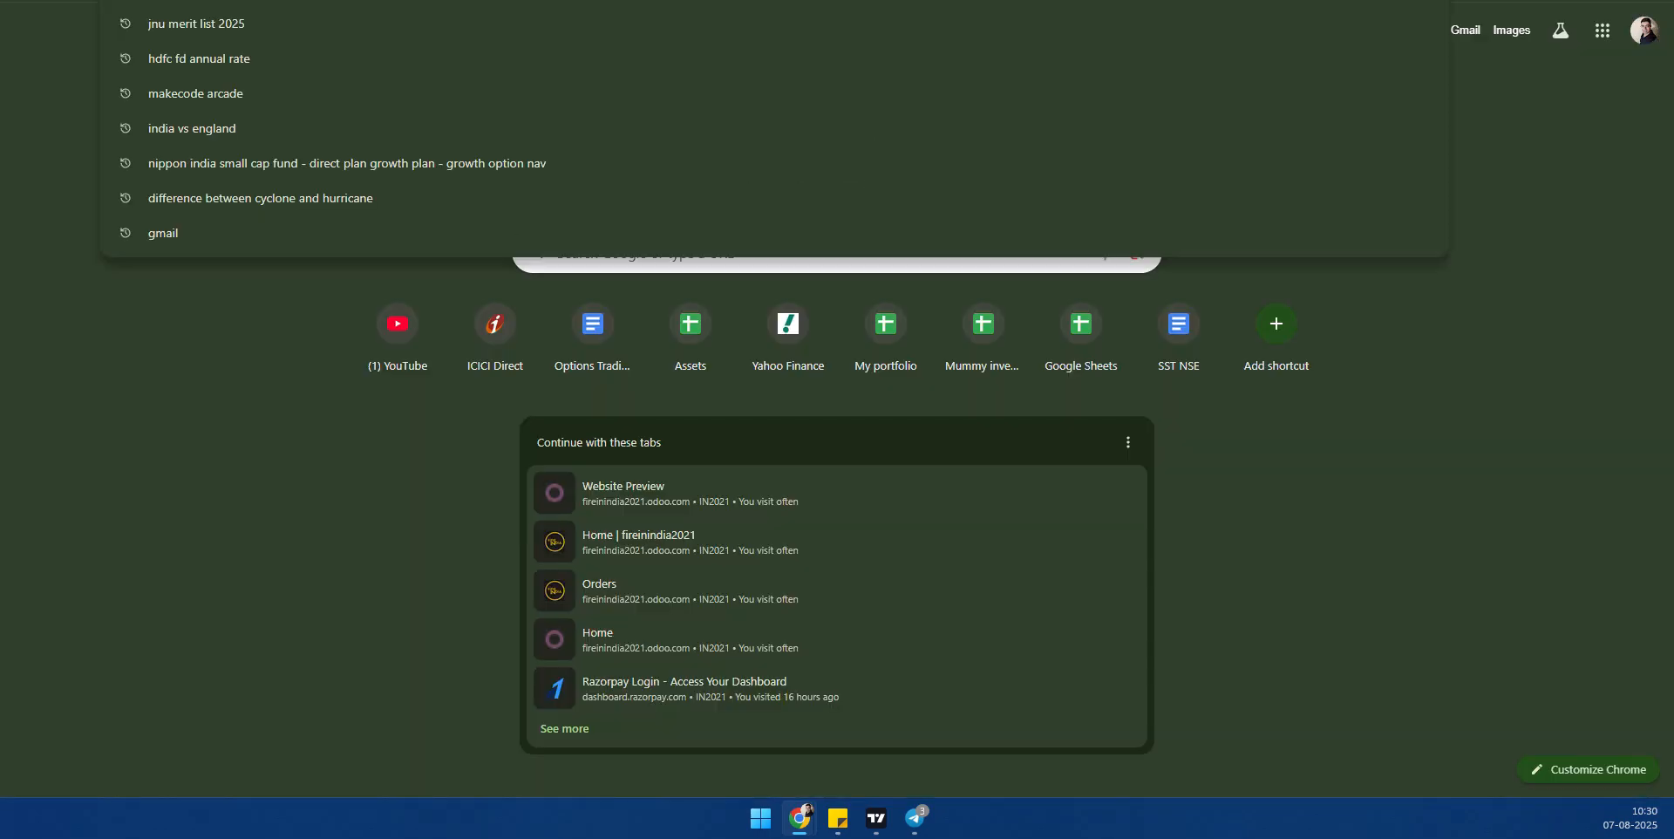
key(ctrl+v)
key(Return)
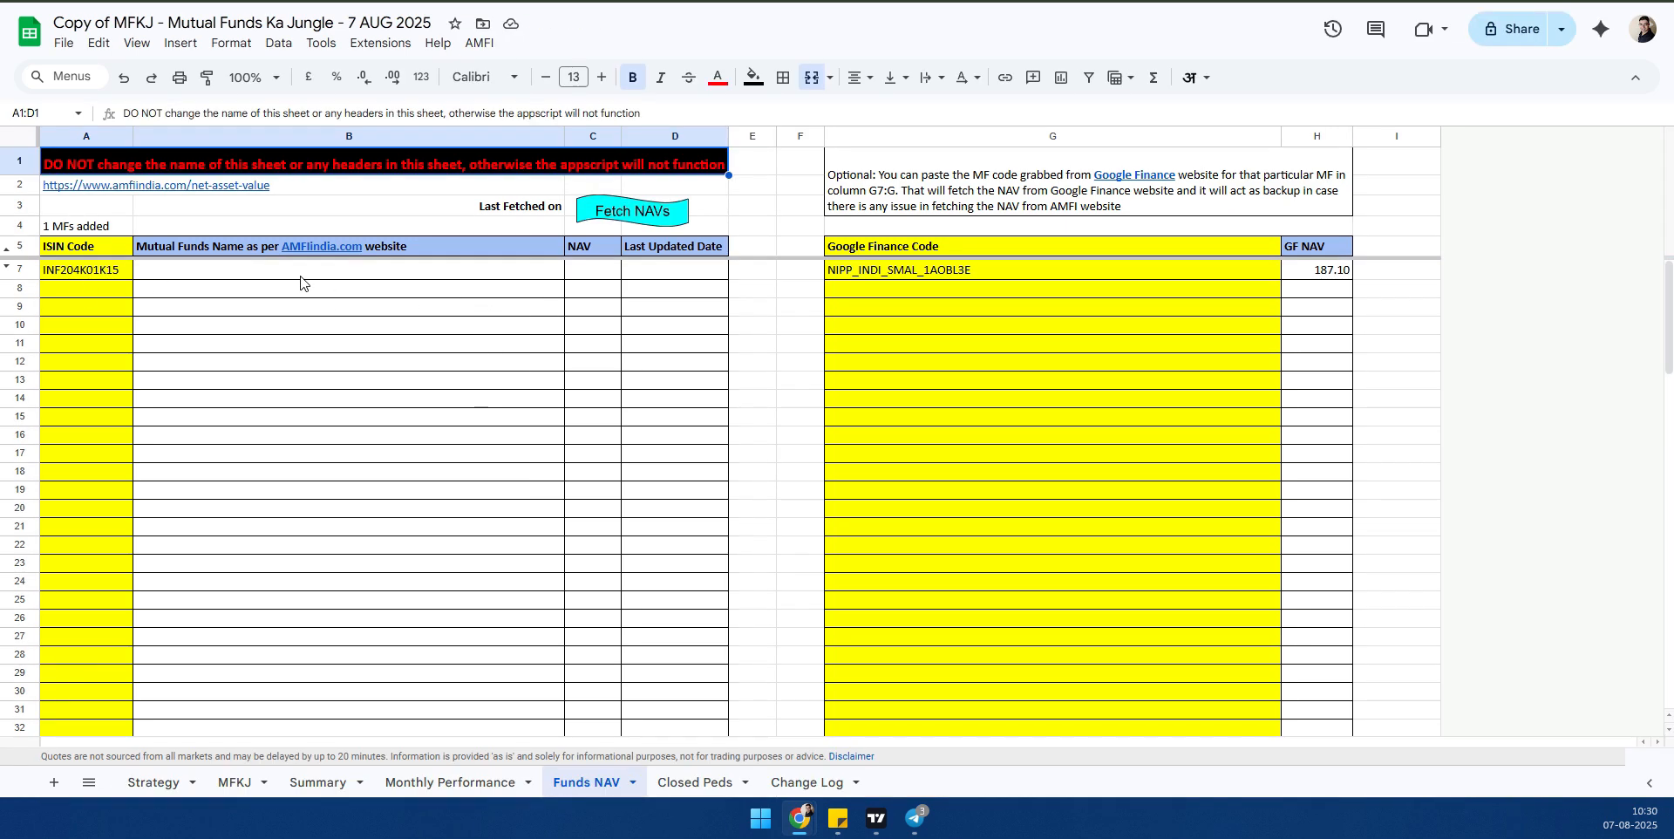
- Open the spreadsheet's Apps Script project in the code editor
click(380, 42)
click(394, 131)
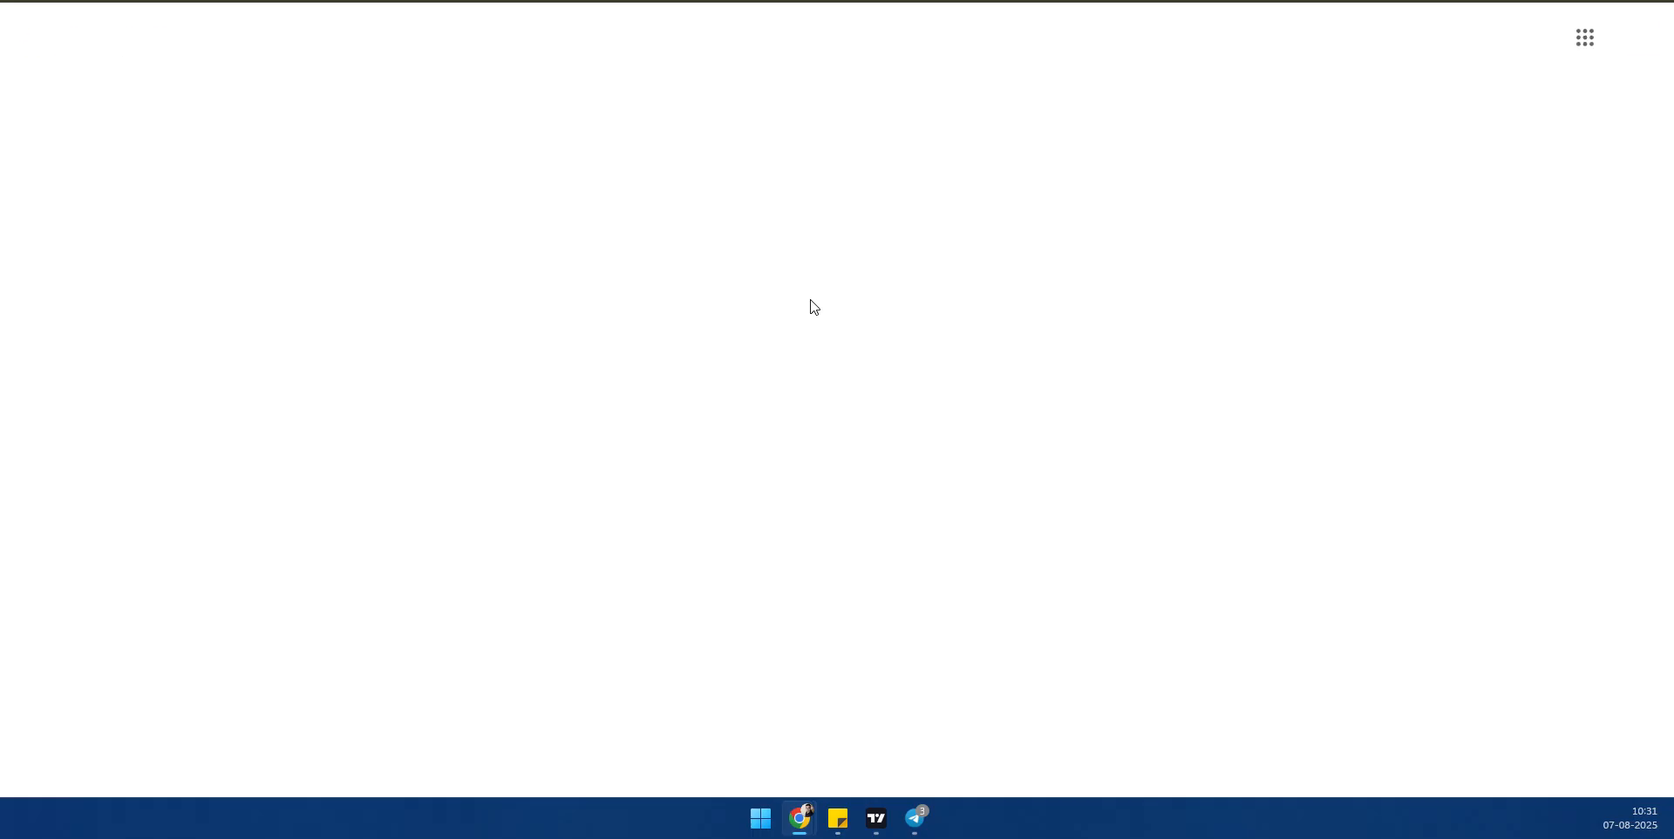
click(1572, 259)
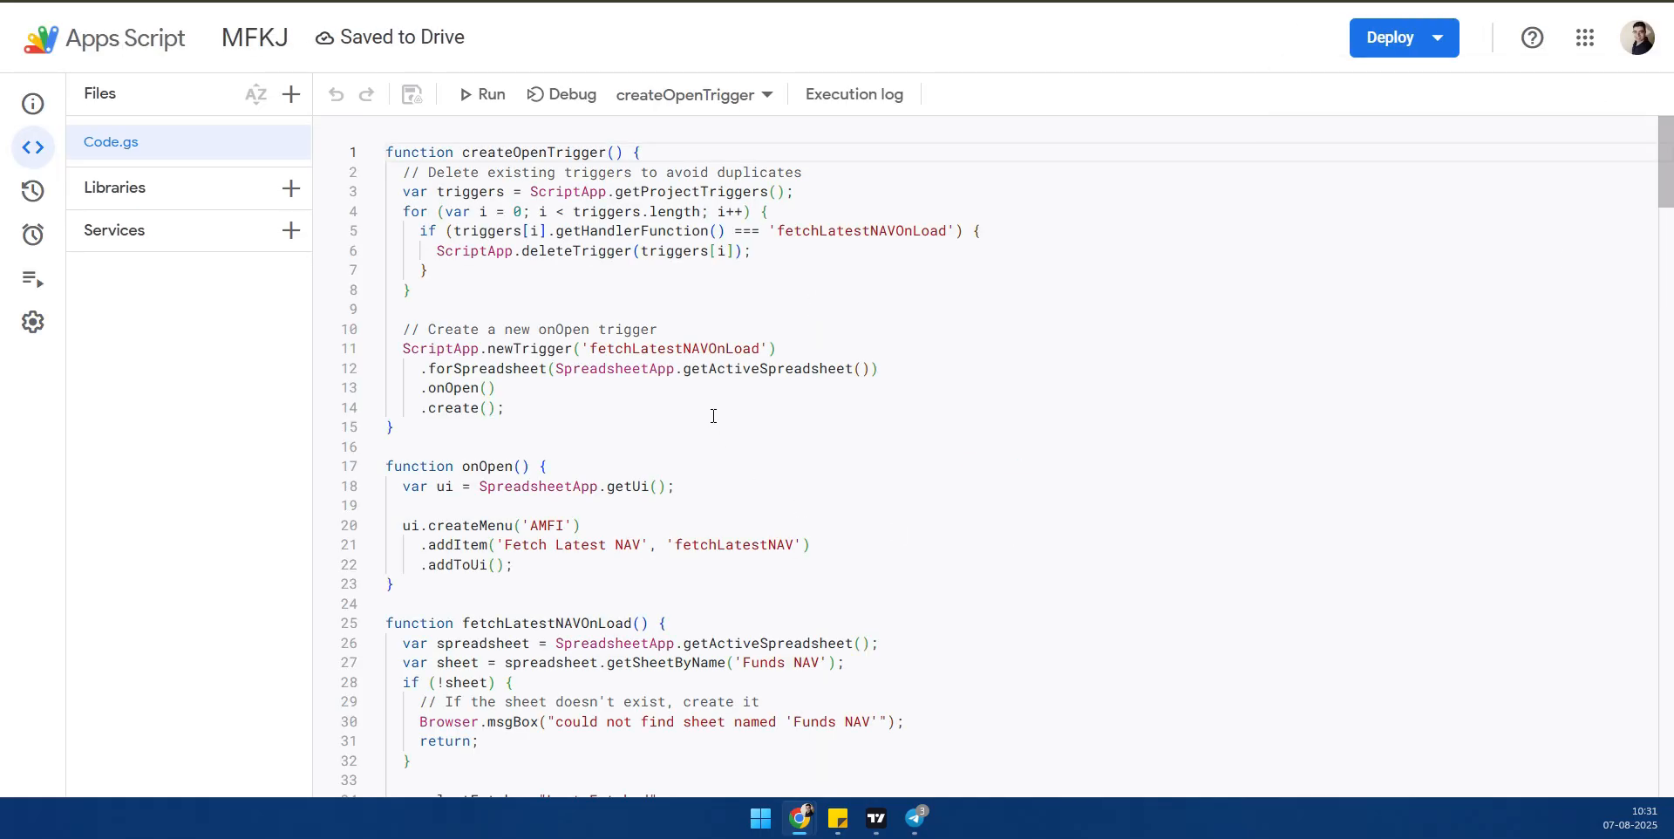
- Run the createOpenTrigger function and check its entries in the execution log
click(480, 153)
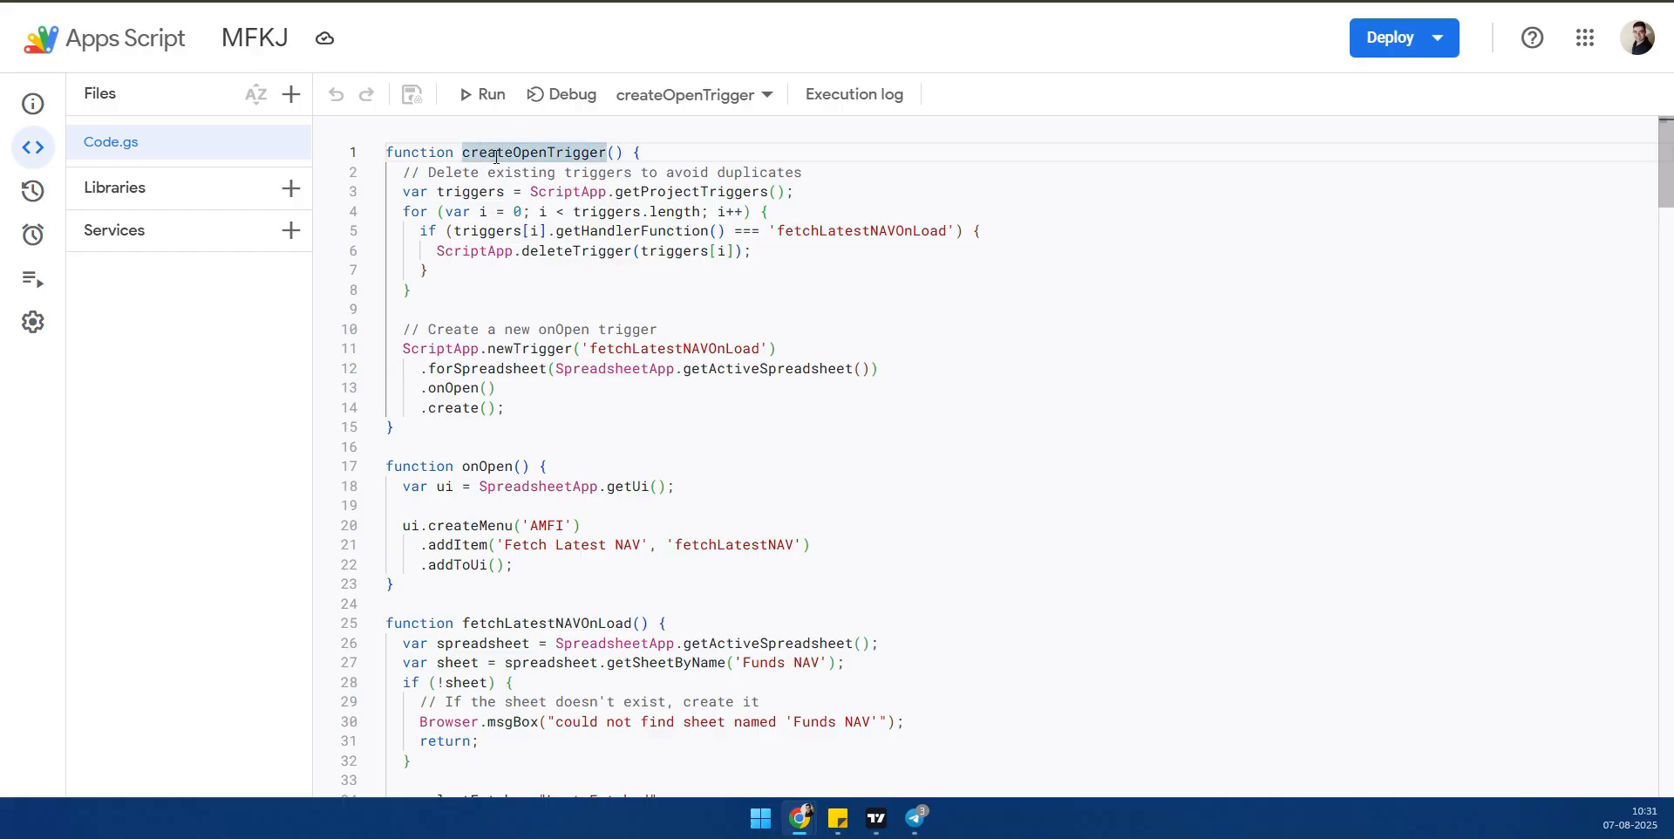
click(710, 94)
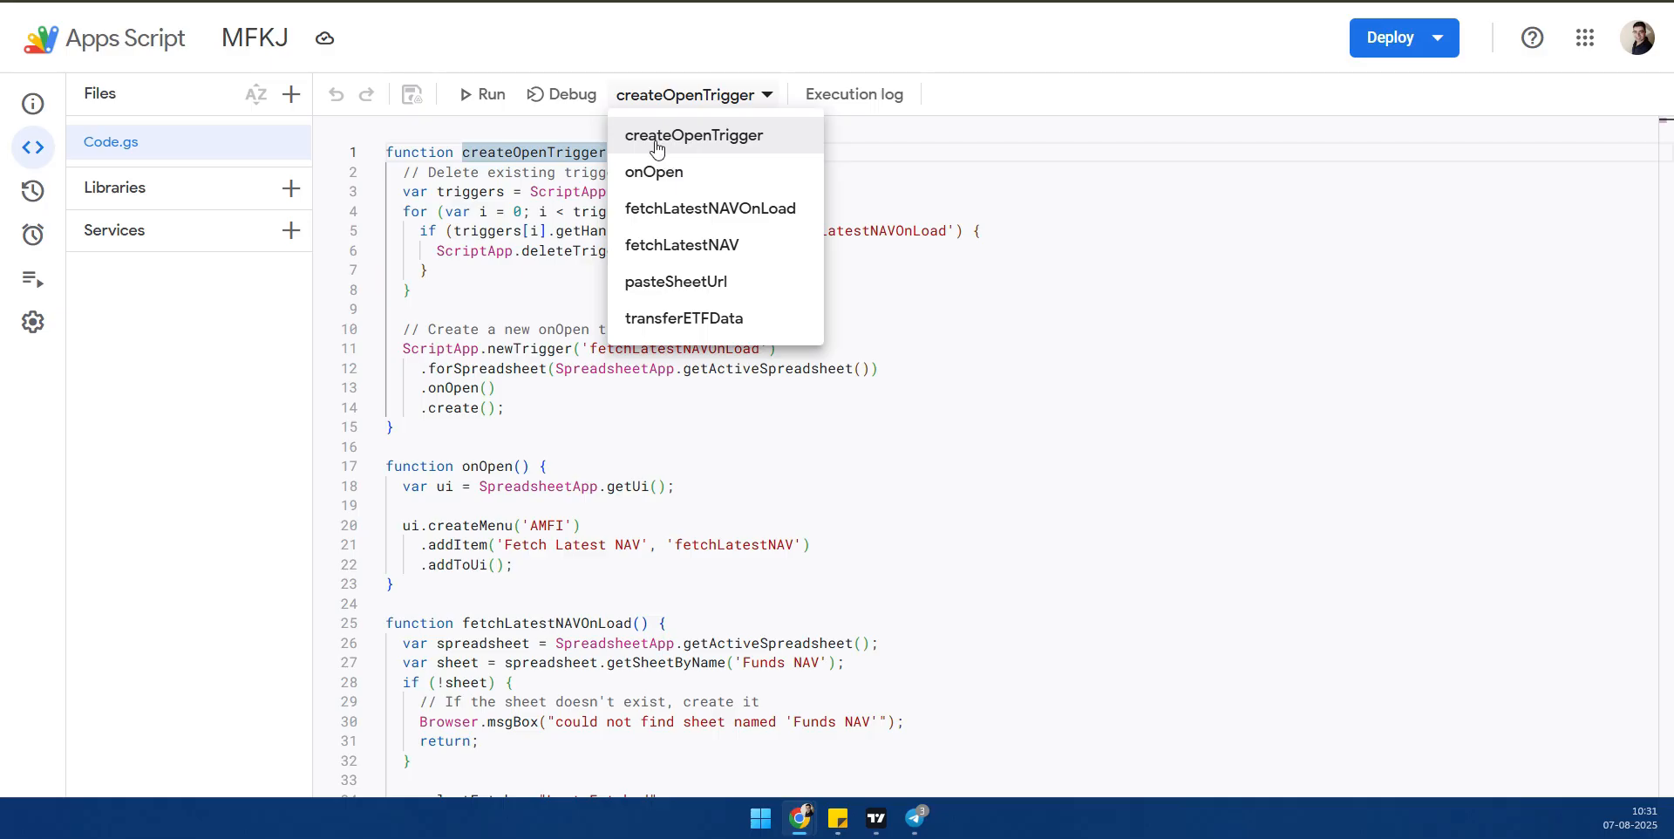
click(657, 138)
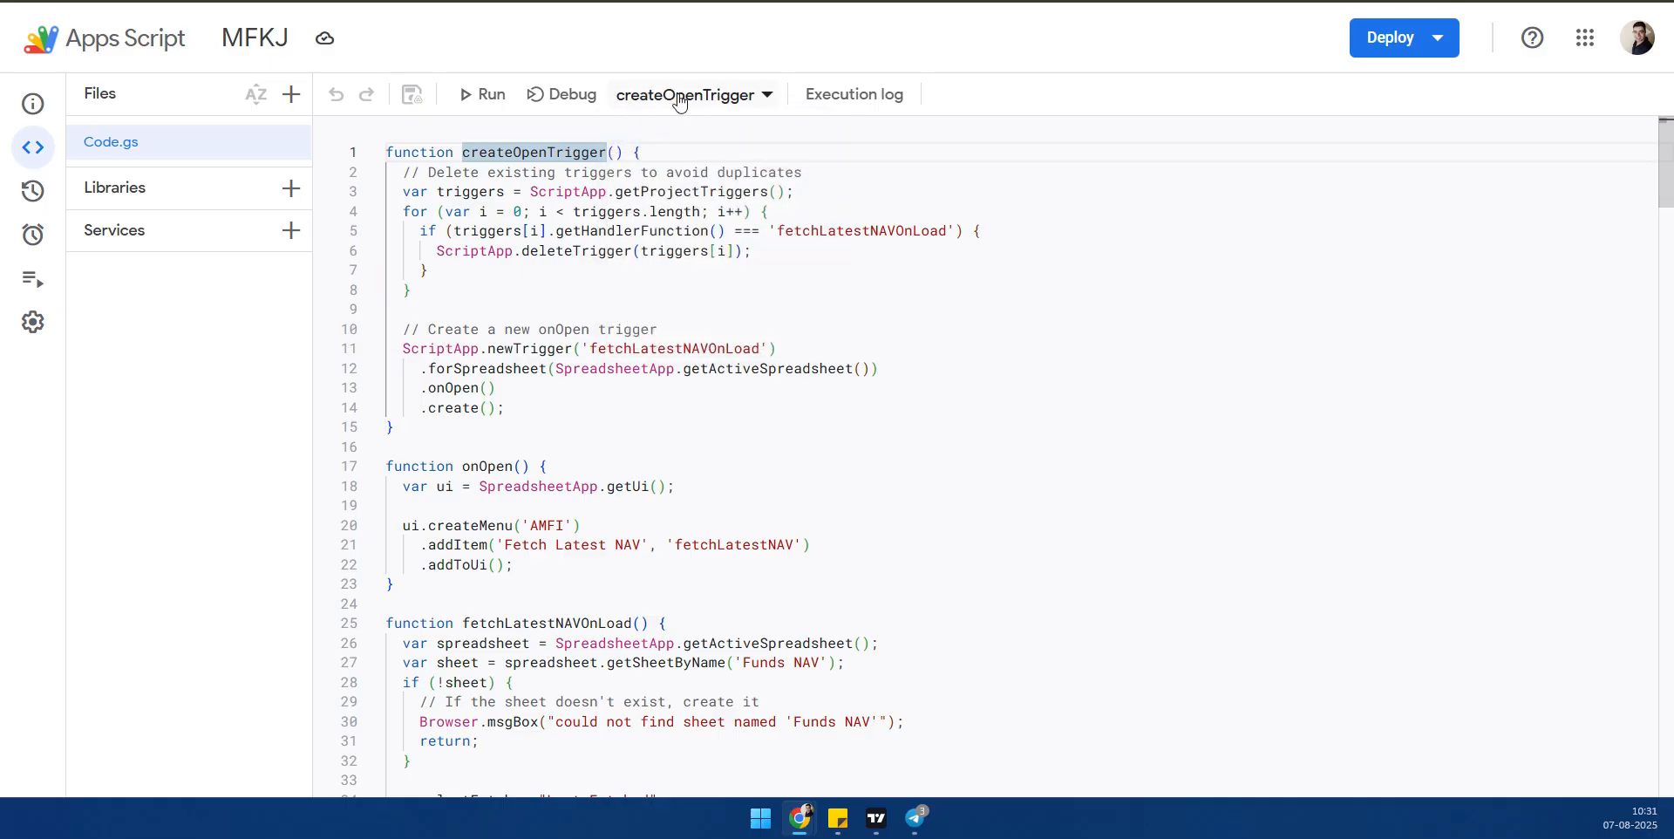
click(478, 96)
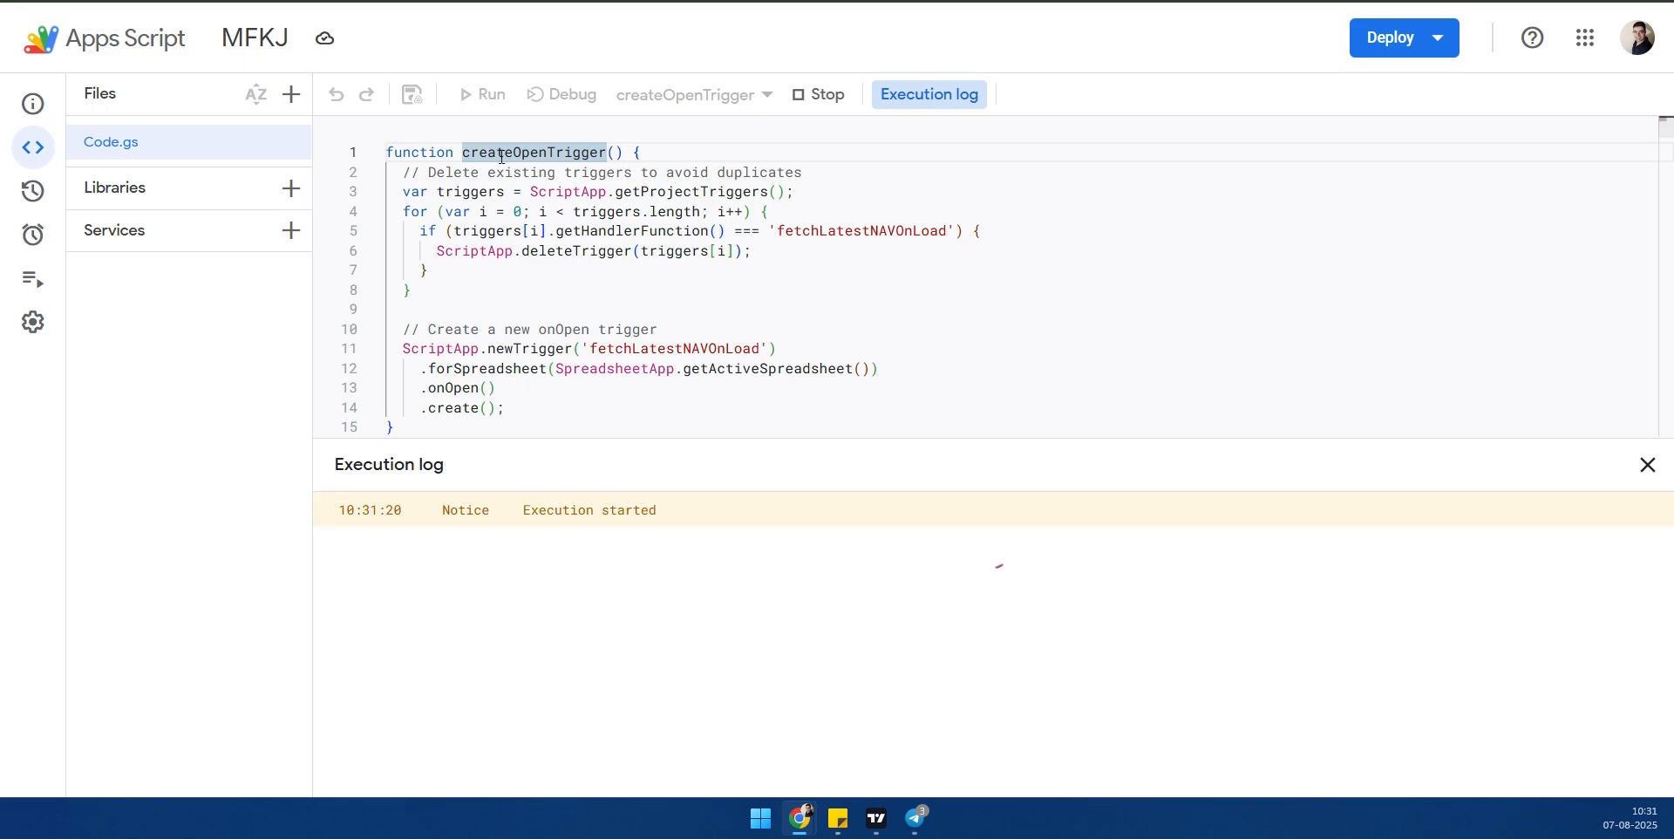
drag(538, 546, 658, 562)
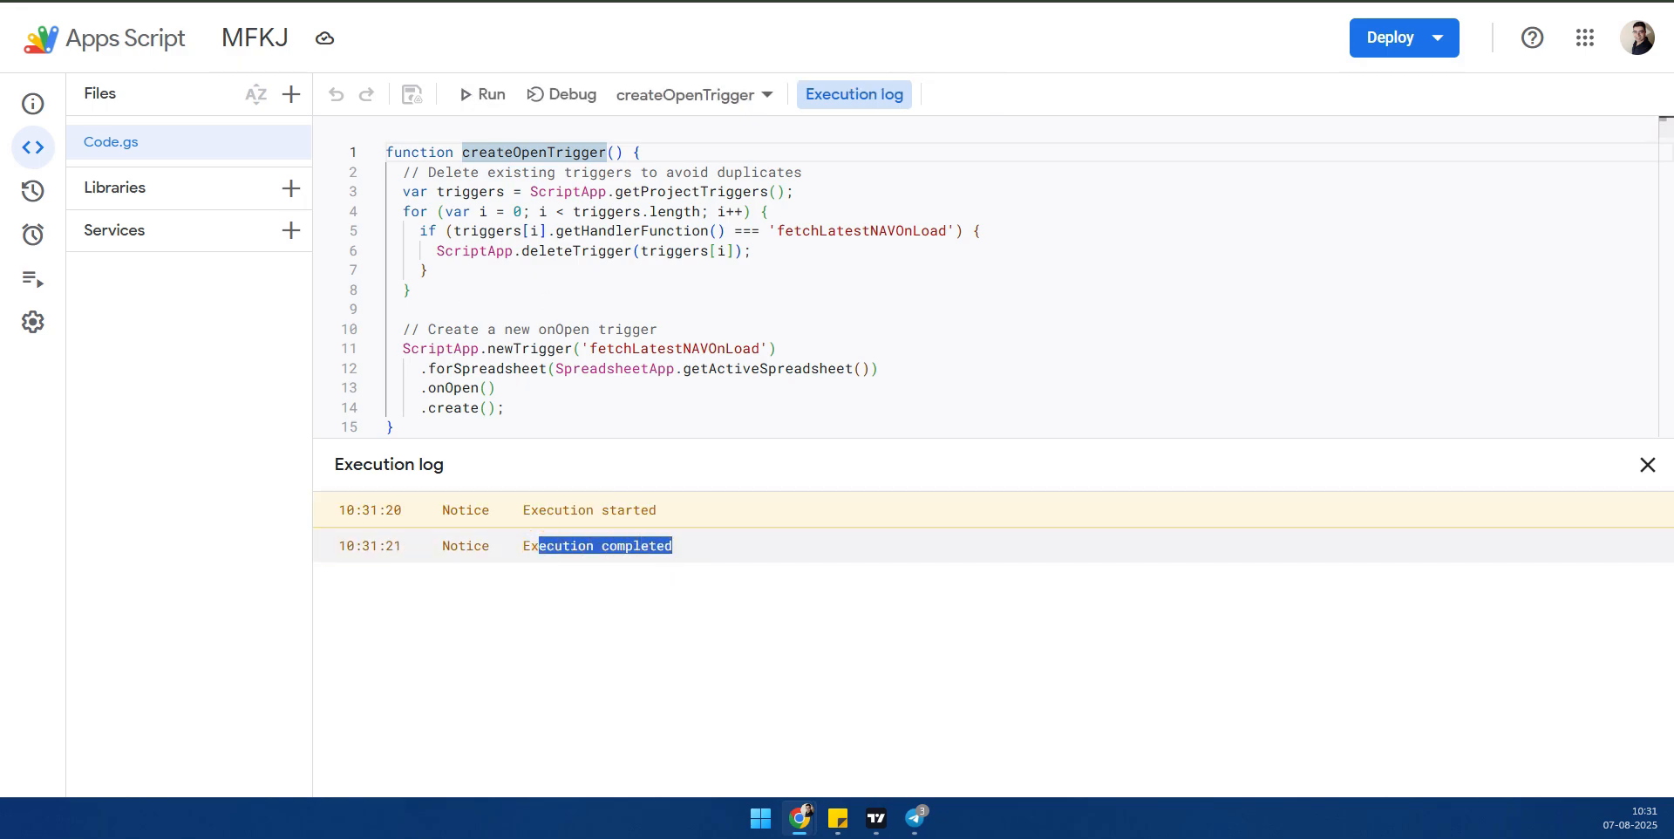
- Return to the Funds NAV sheet and load the spreadsheet again in a fresh browser tab to fire the open trigger
click(262, 1)
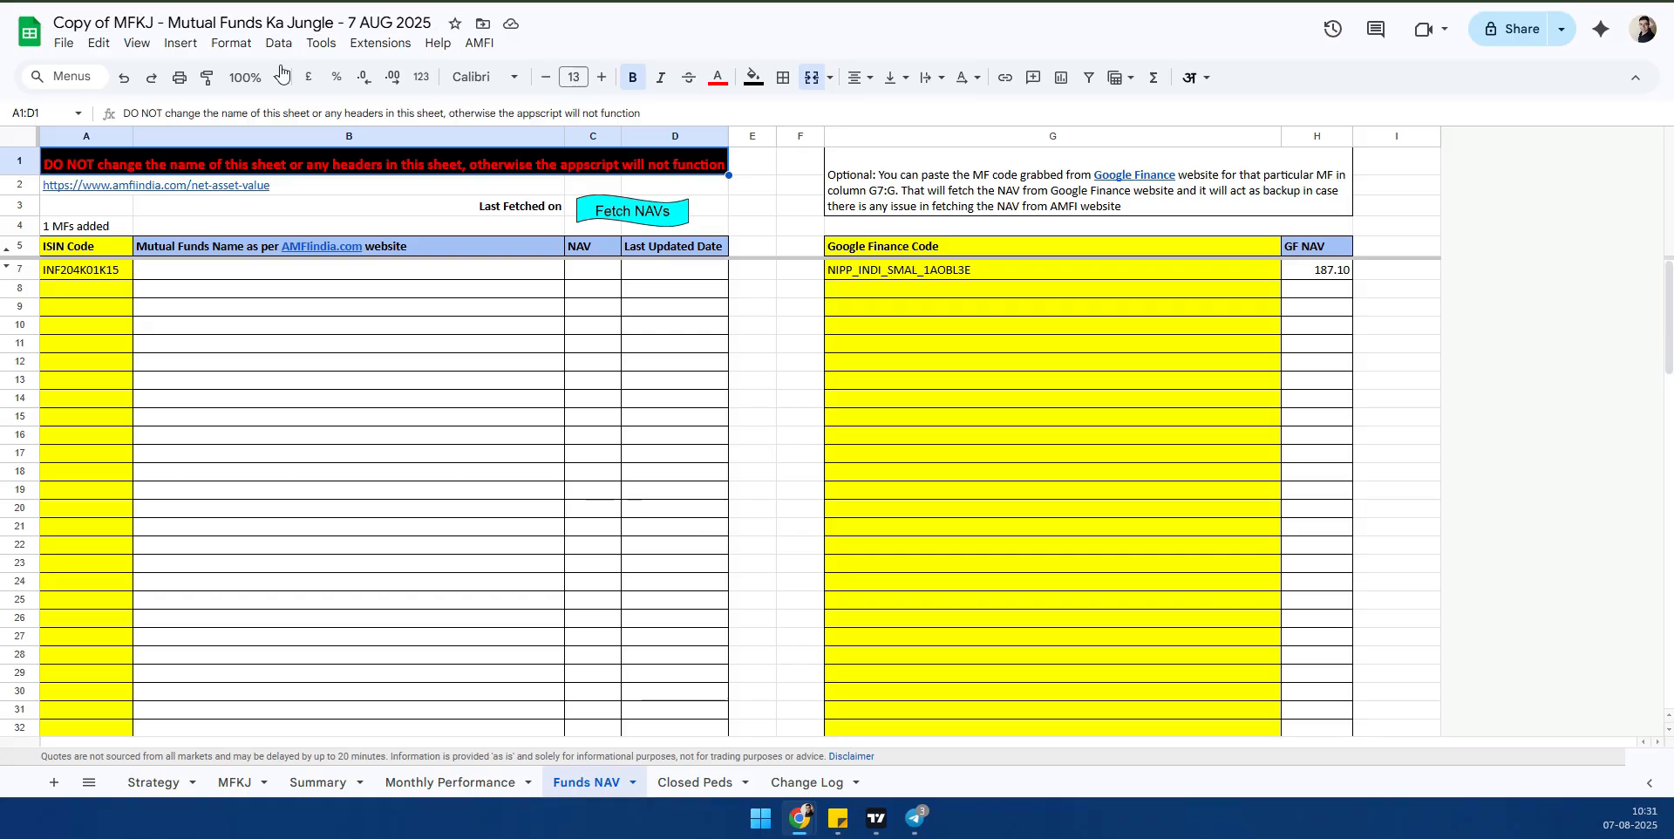
key(ctrl+t)
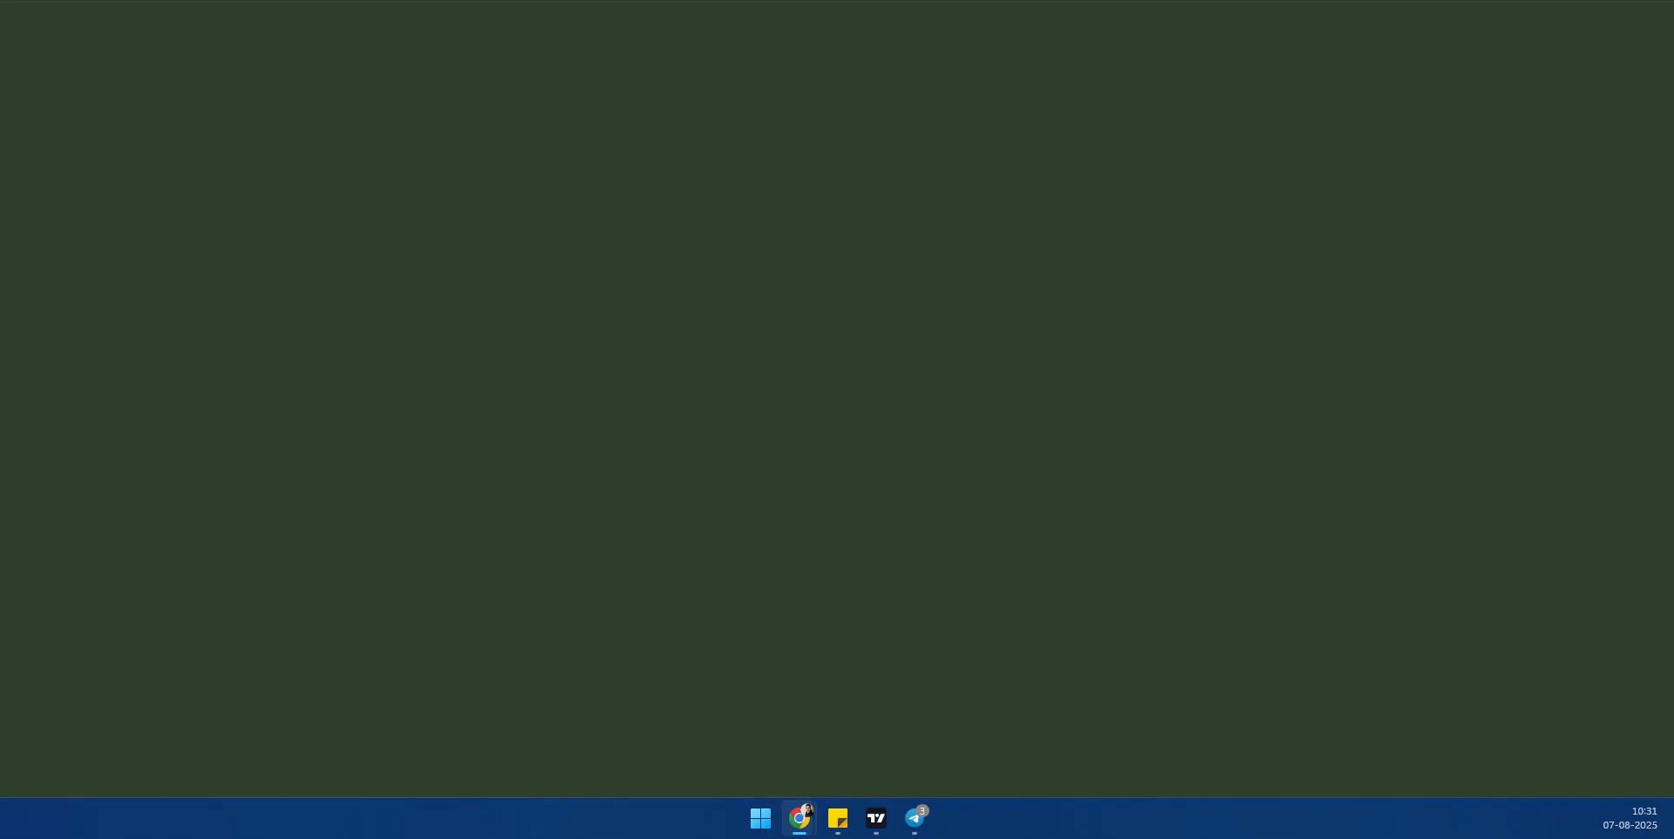
key(ctrl+v)
key(Return)
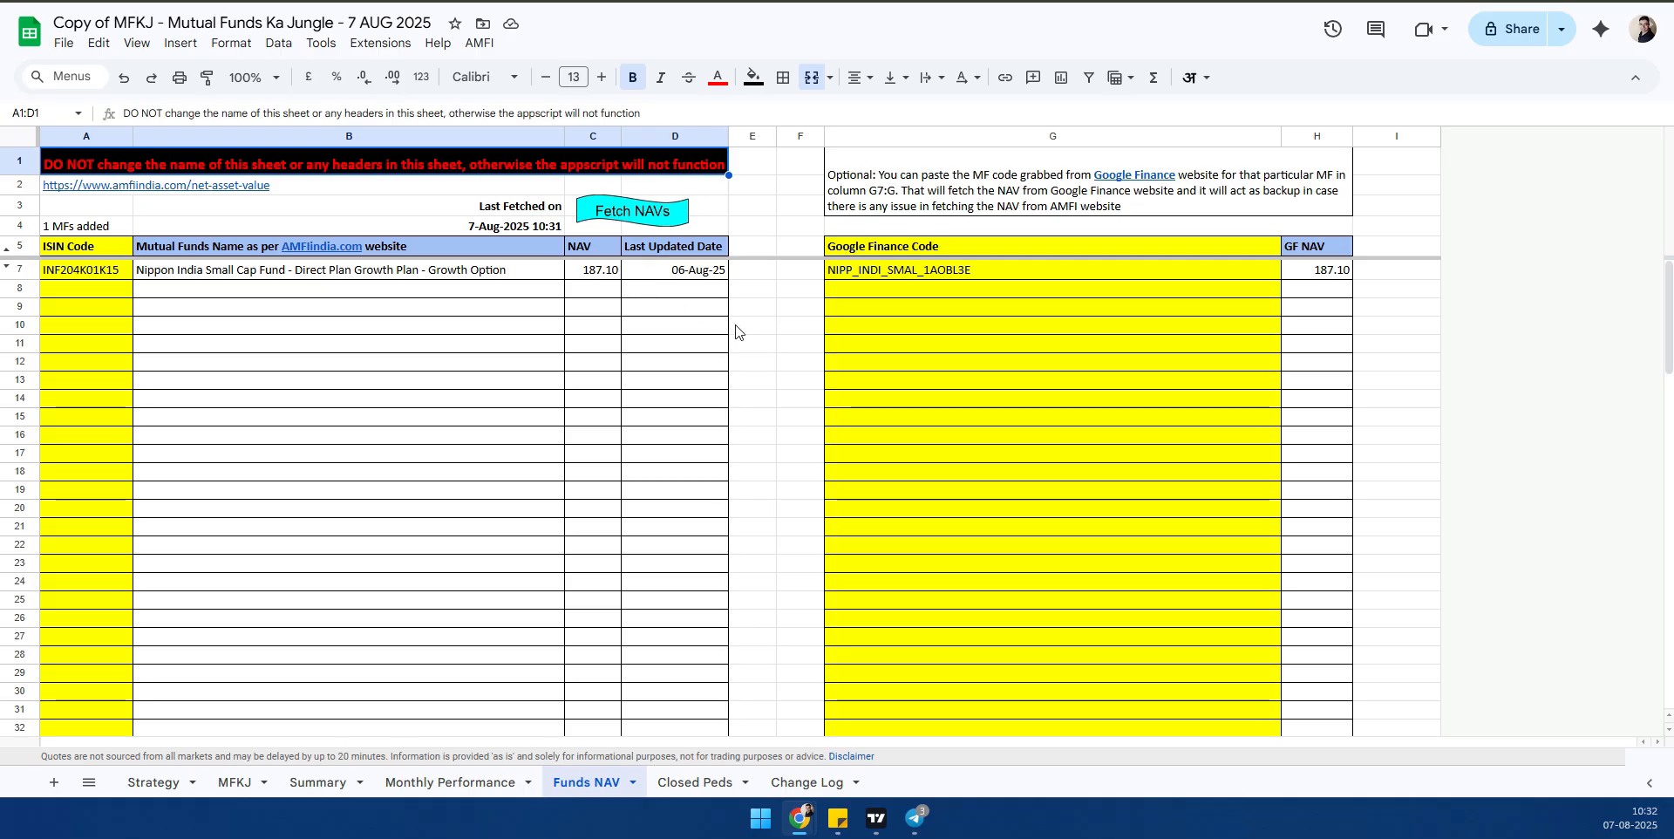
- Copy the fund name from B7 and open the Google Finance site linked in the note above the code column
click(951, 270)
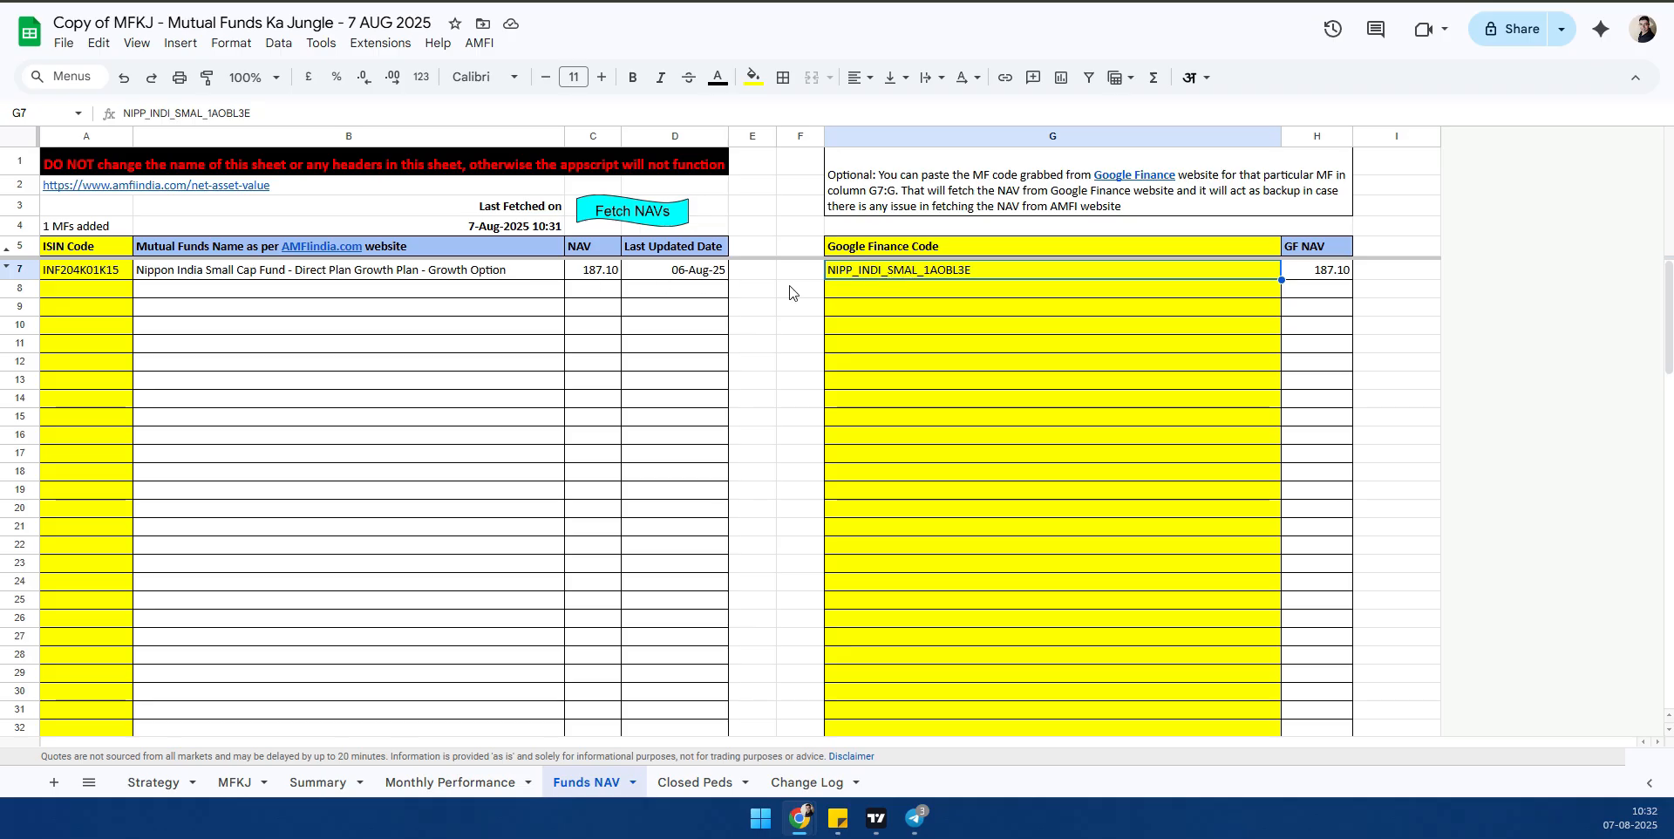
click(173, 275)
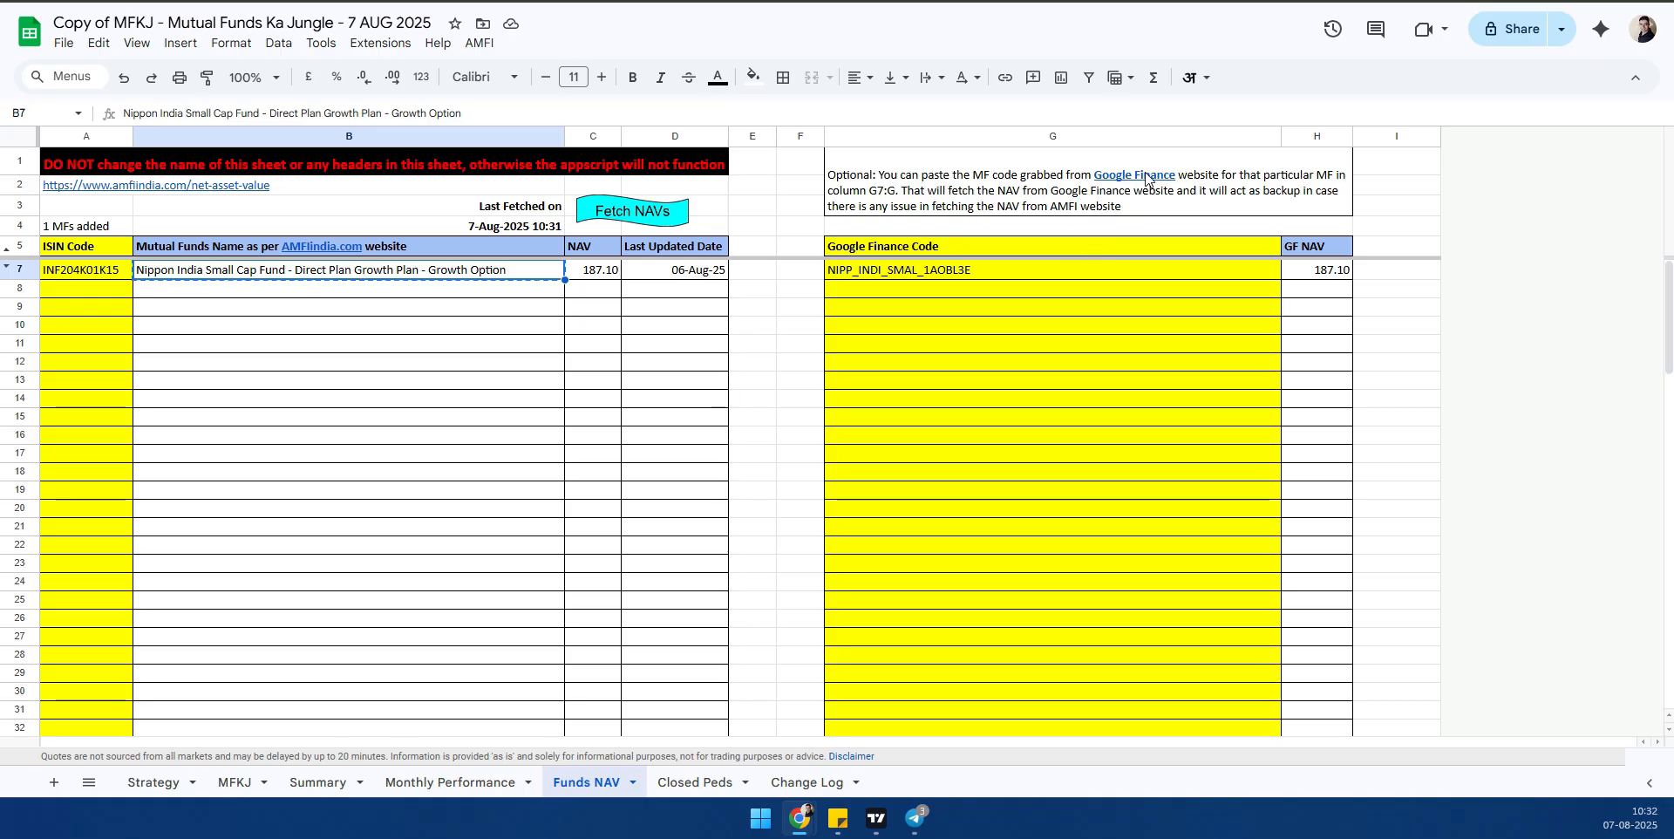
mouse_move(1146, 178)
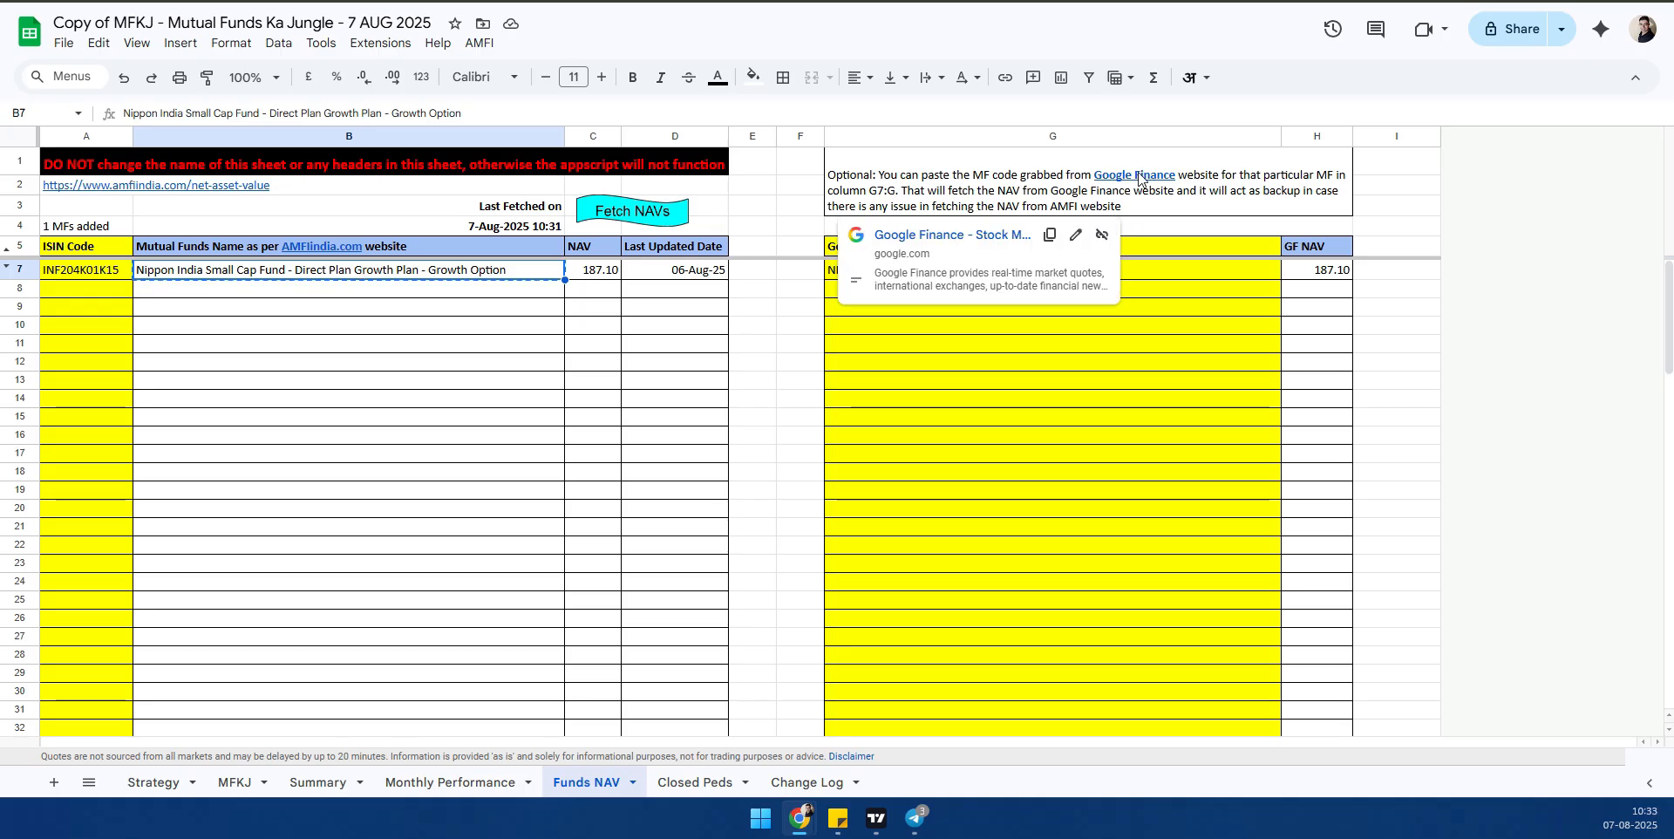
click(992, 236)
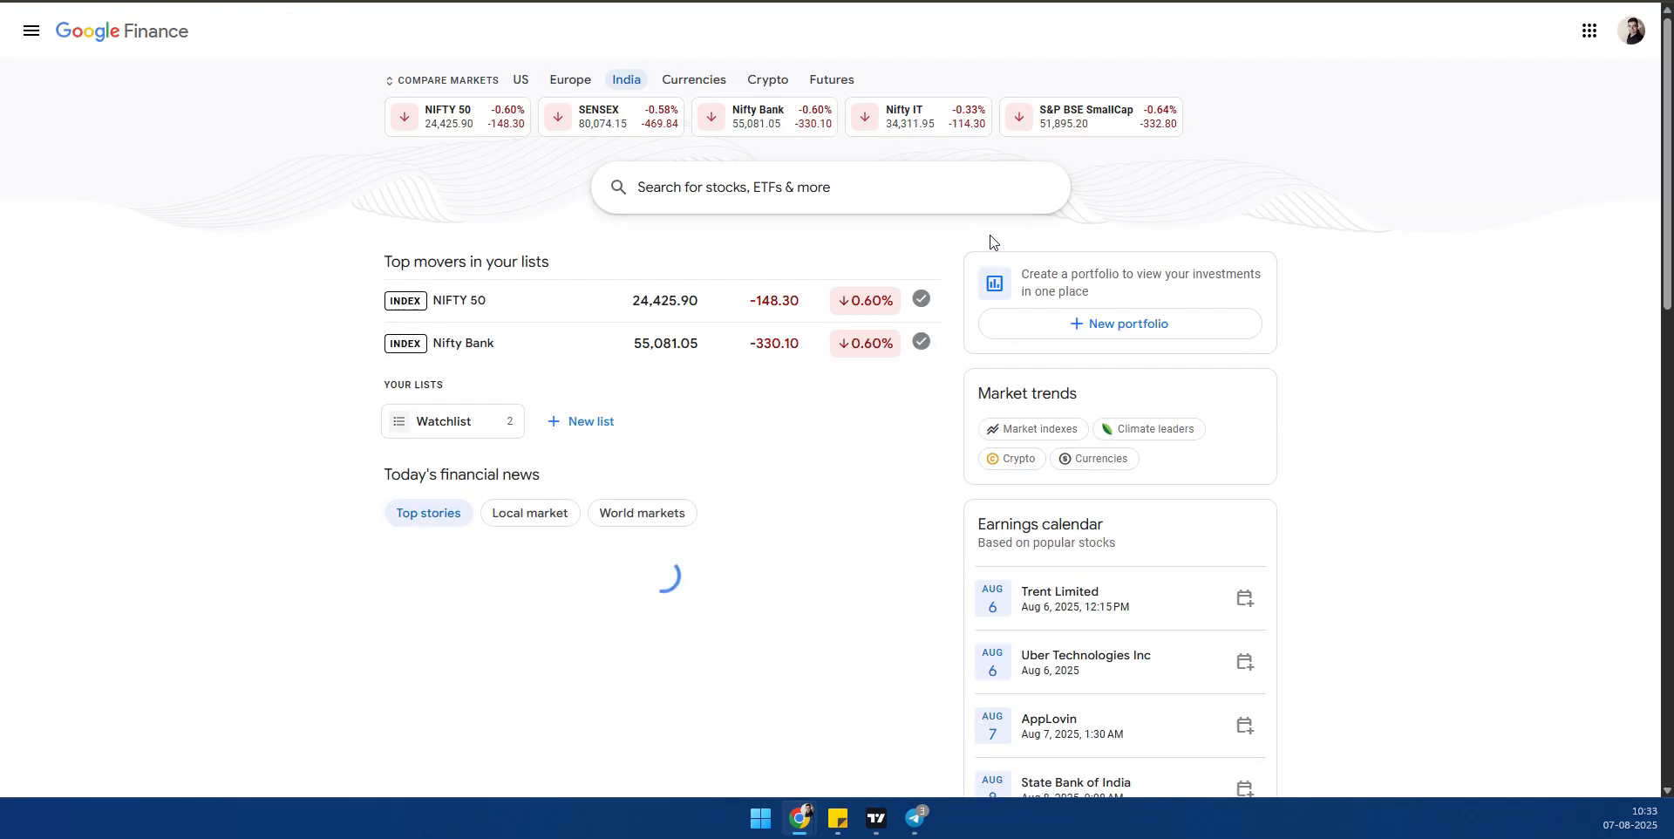
- Search Google Finance for "Nippon India Small Cap Fund" and open its Direct Plan - Growth Plan page
click(674, 188)
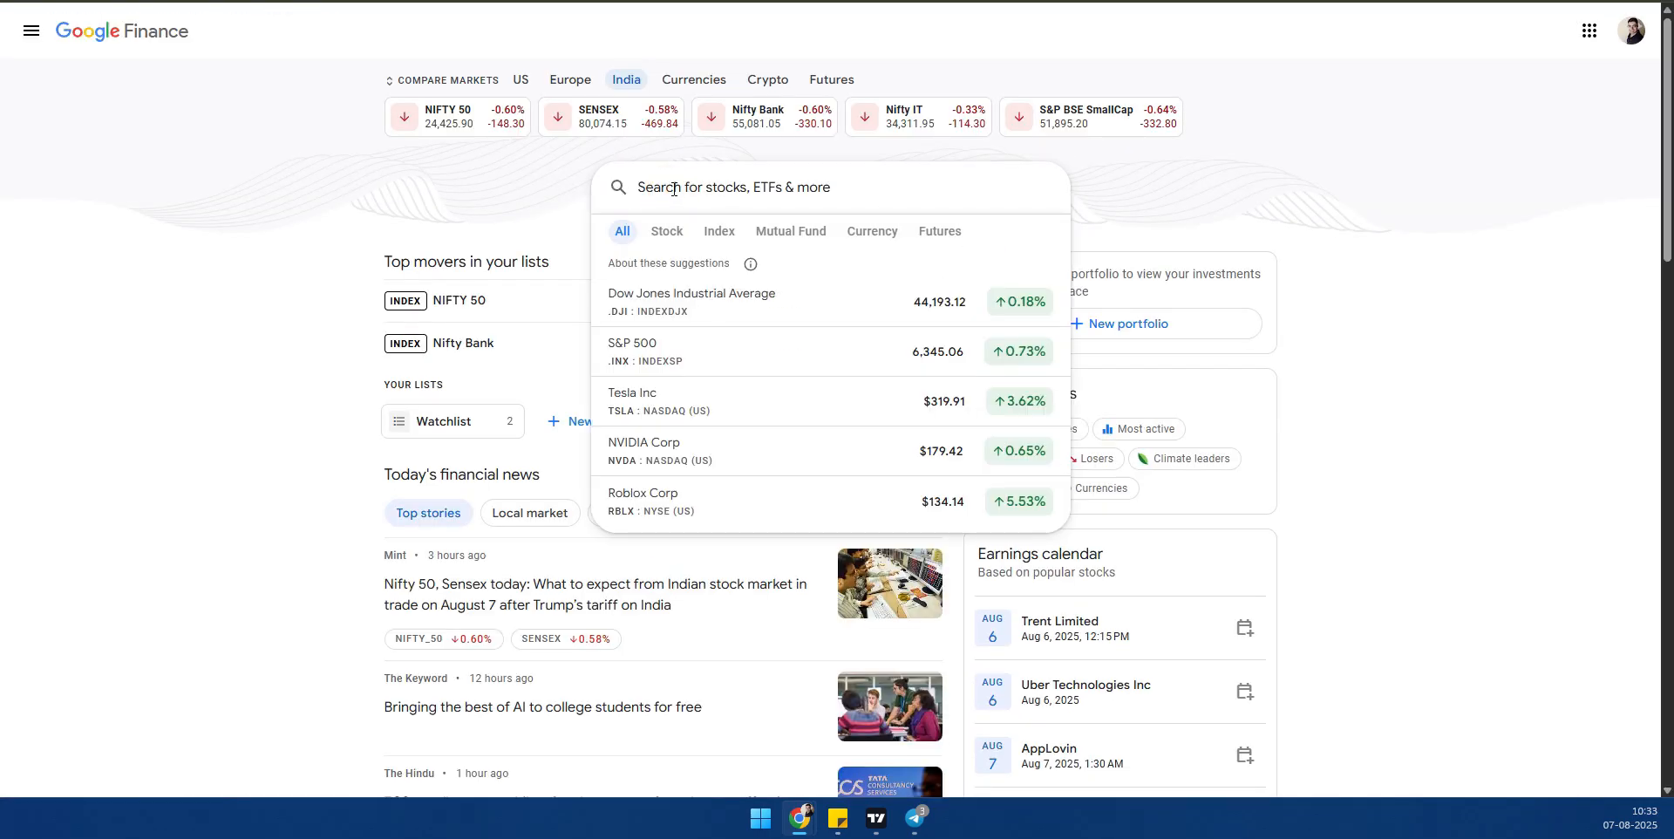
text(Nippon India Small Cap Fund - Direct Plan Growth Plan - Growth Option)
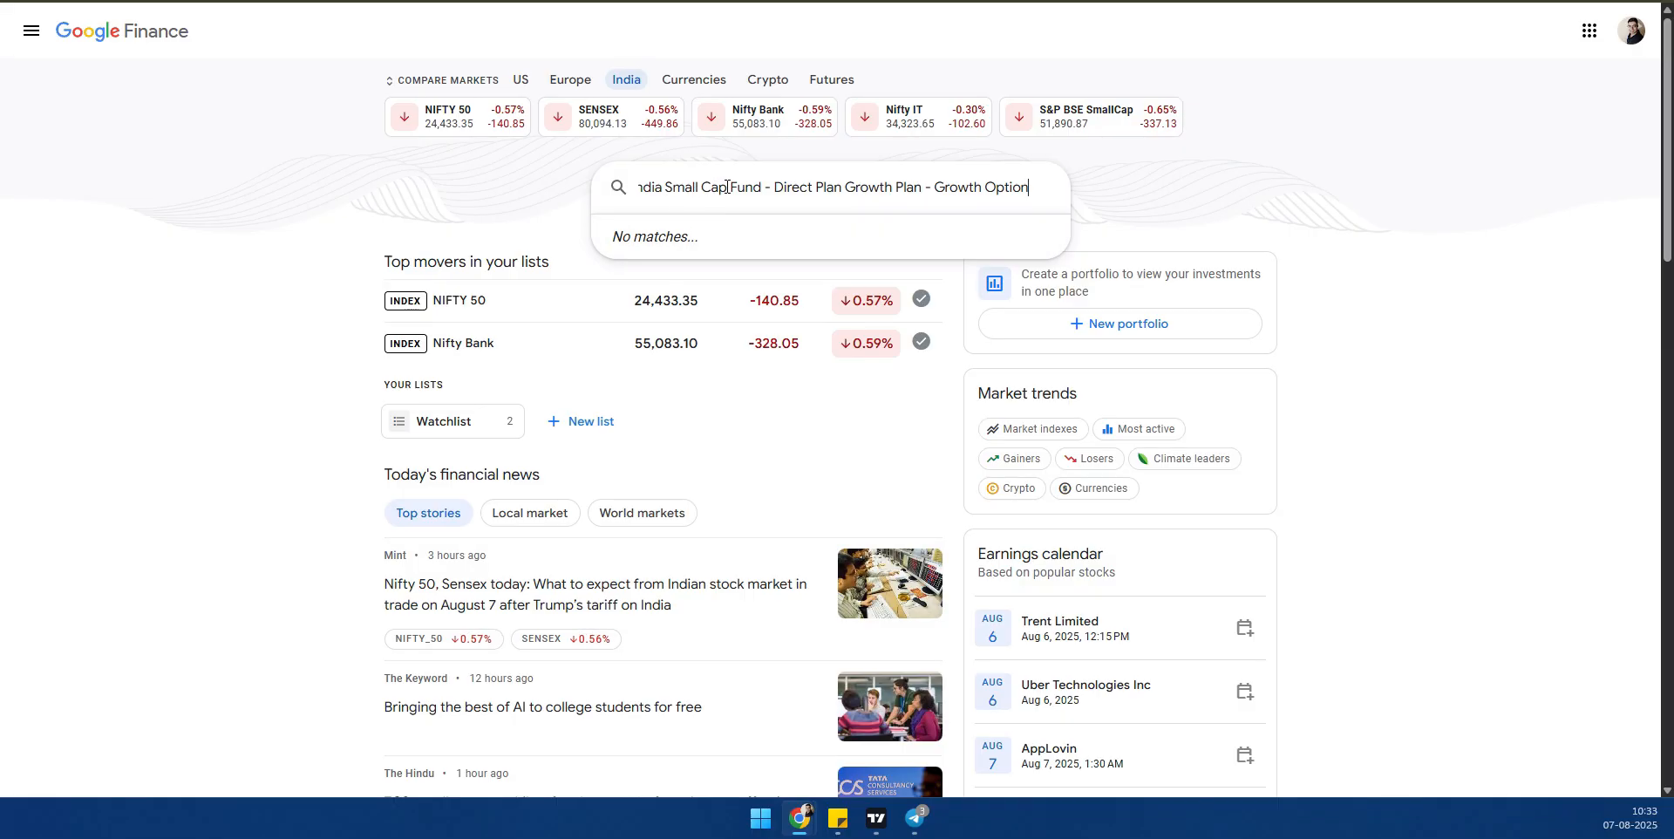
drag(761, 193, 1032, 194)
key(BackSpace)
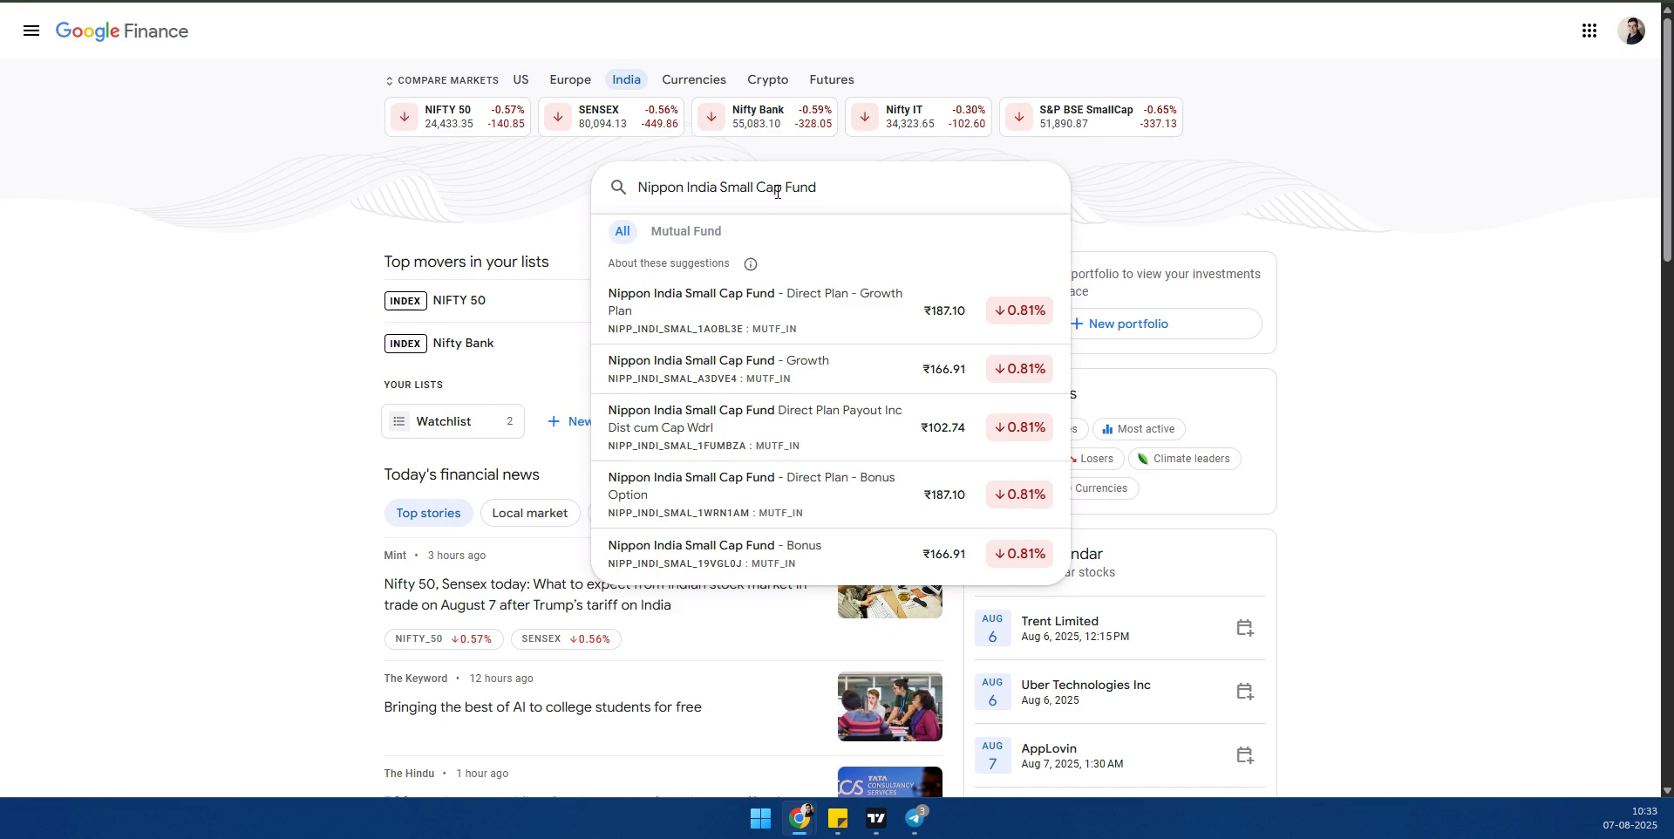
click(757, 312)
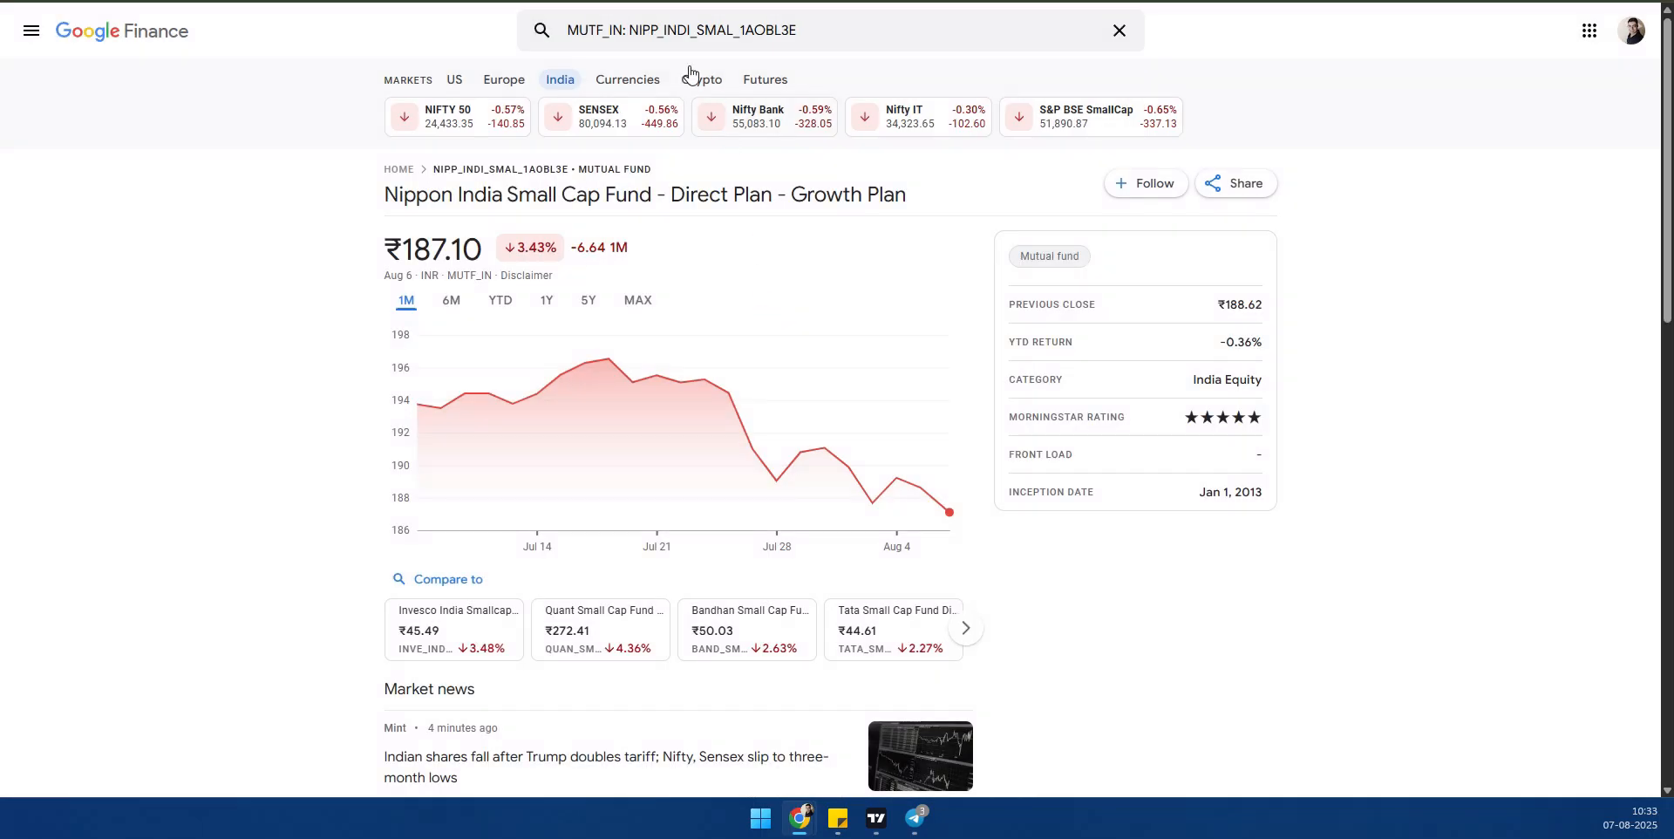
- Select the fund code NIPP_INDI_SMAL_1AOBL3E without the MUTF_IN prefix, and go back to cell G7 of the Funds NAV sheet
click(649, 30)
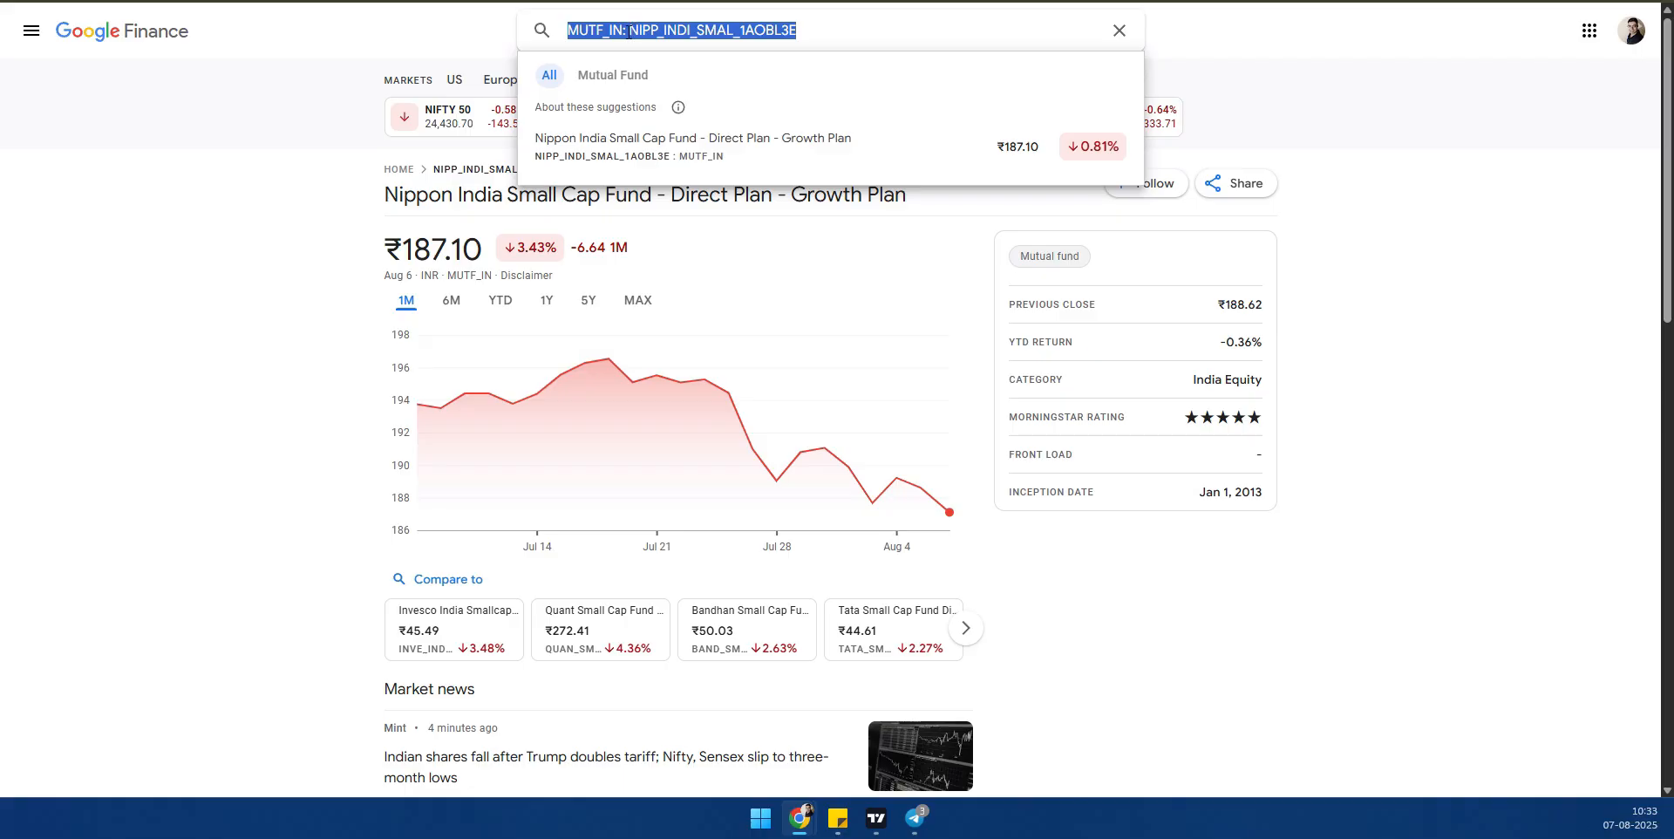
click(634, 30)
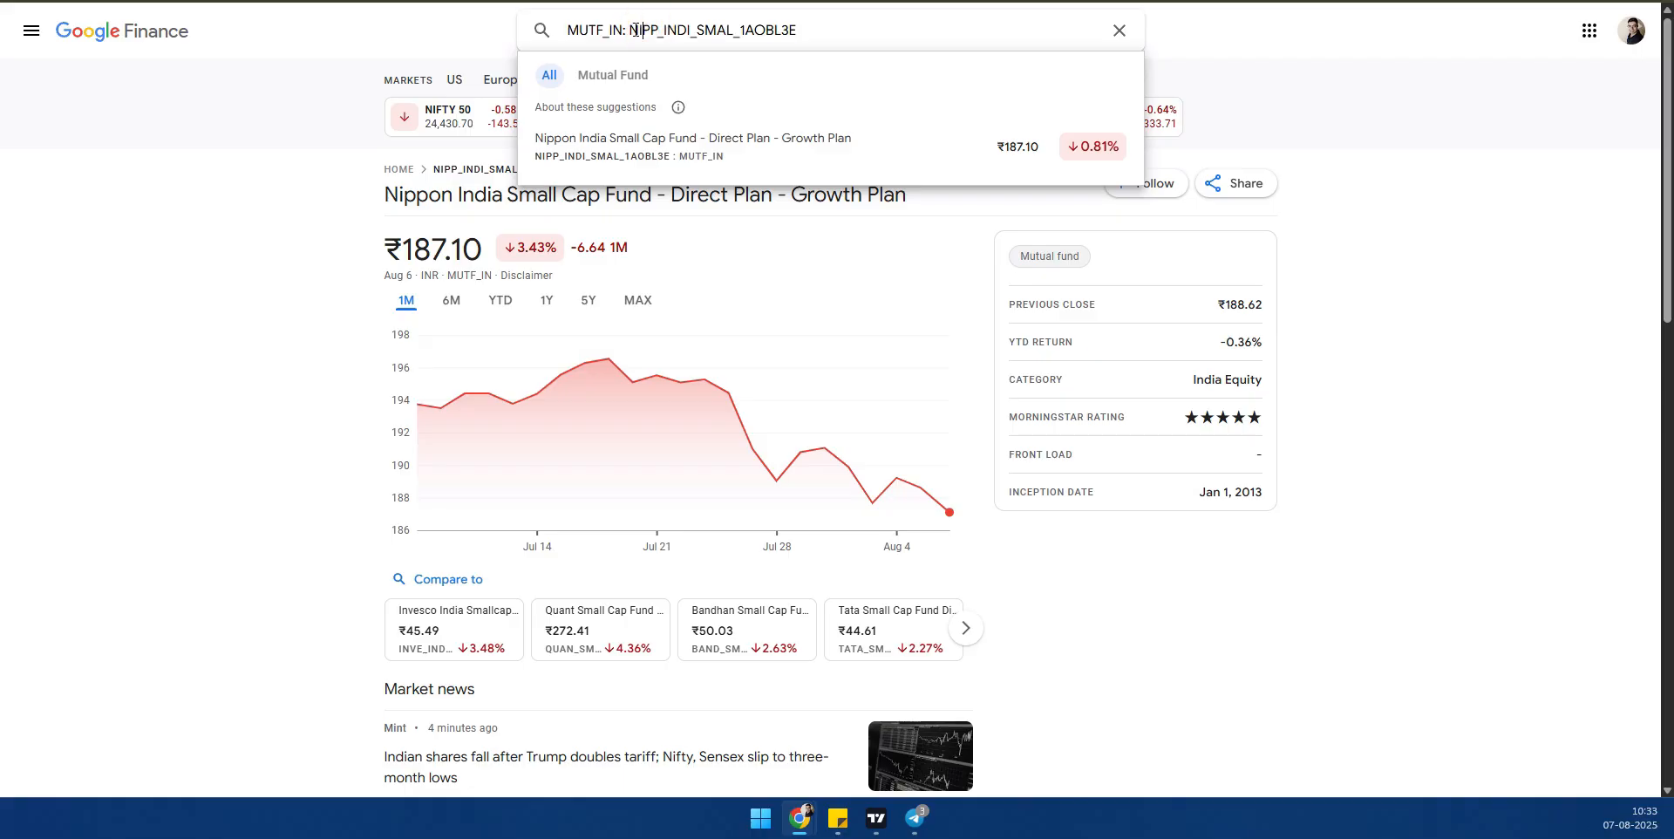
drag(631, 26, 853, 34)
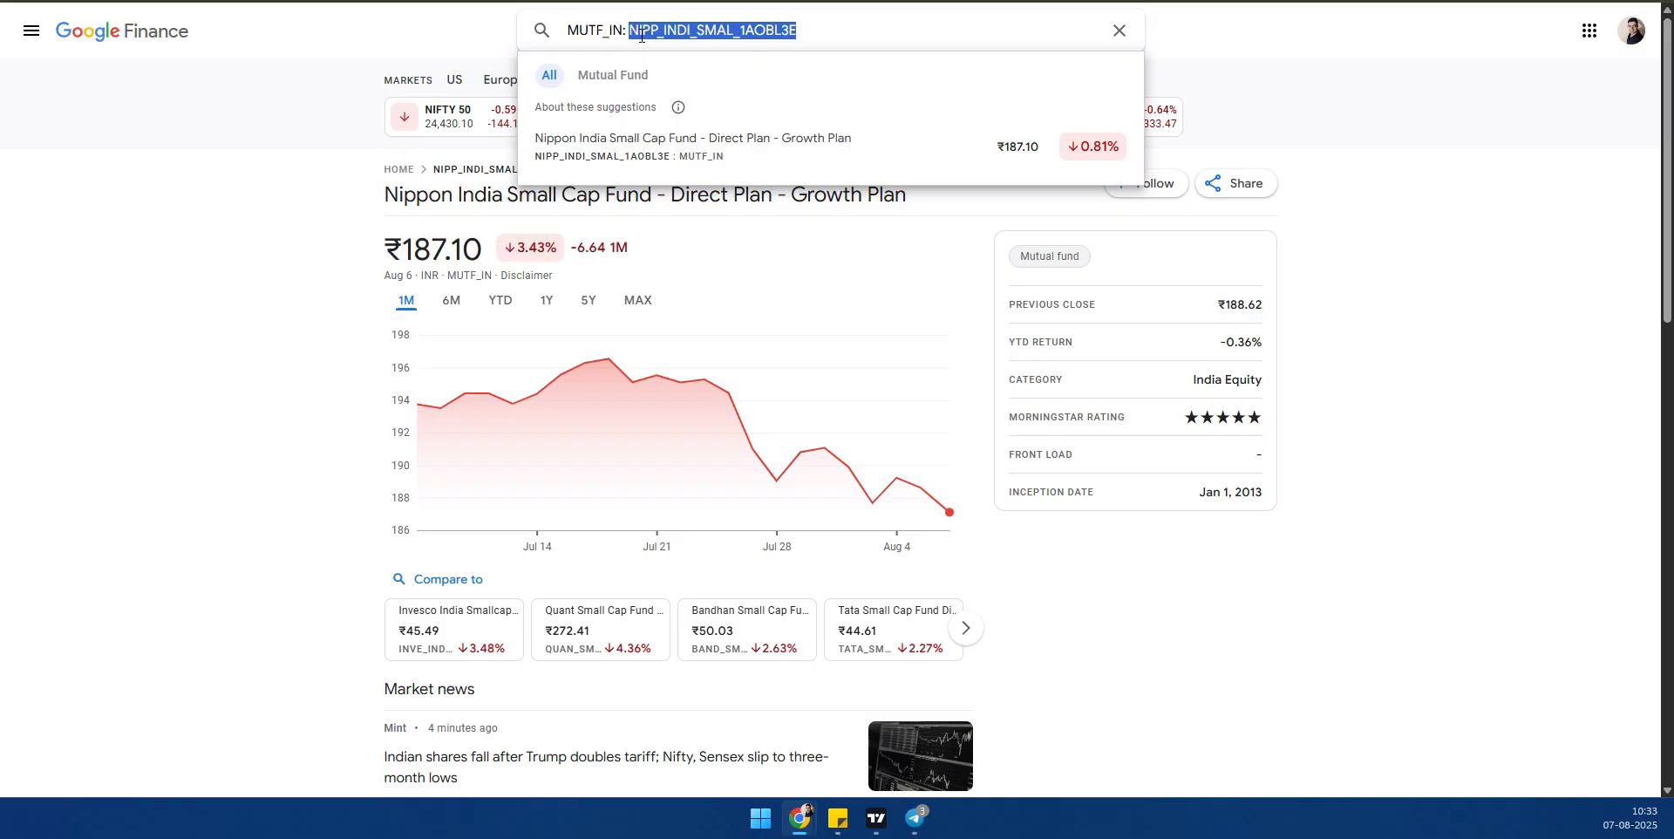
key(ctrl+Tab)
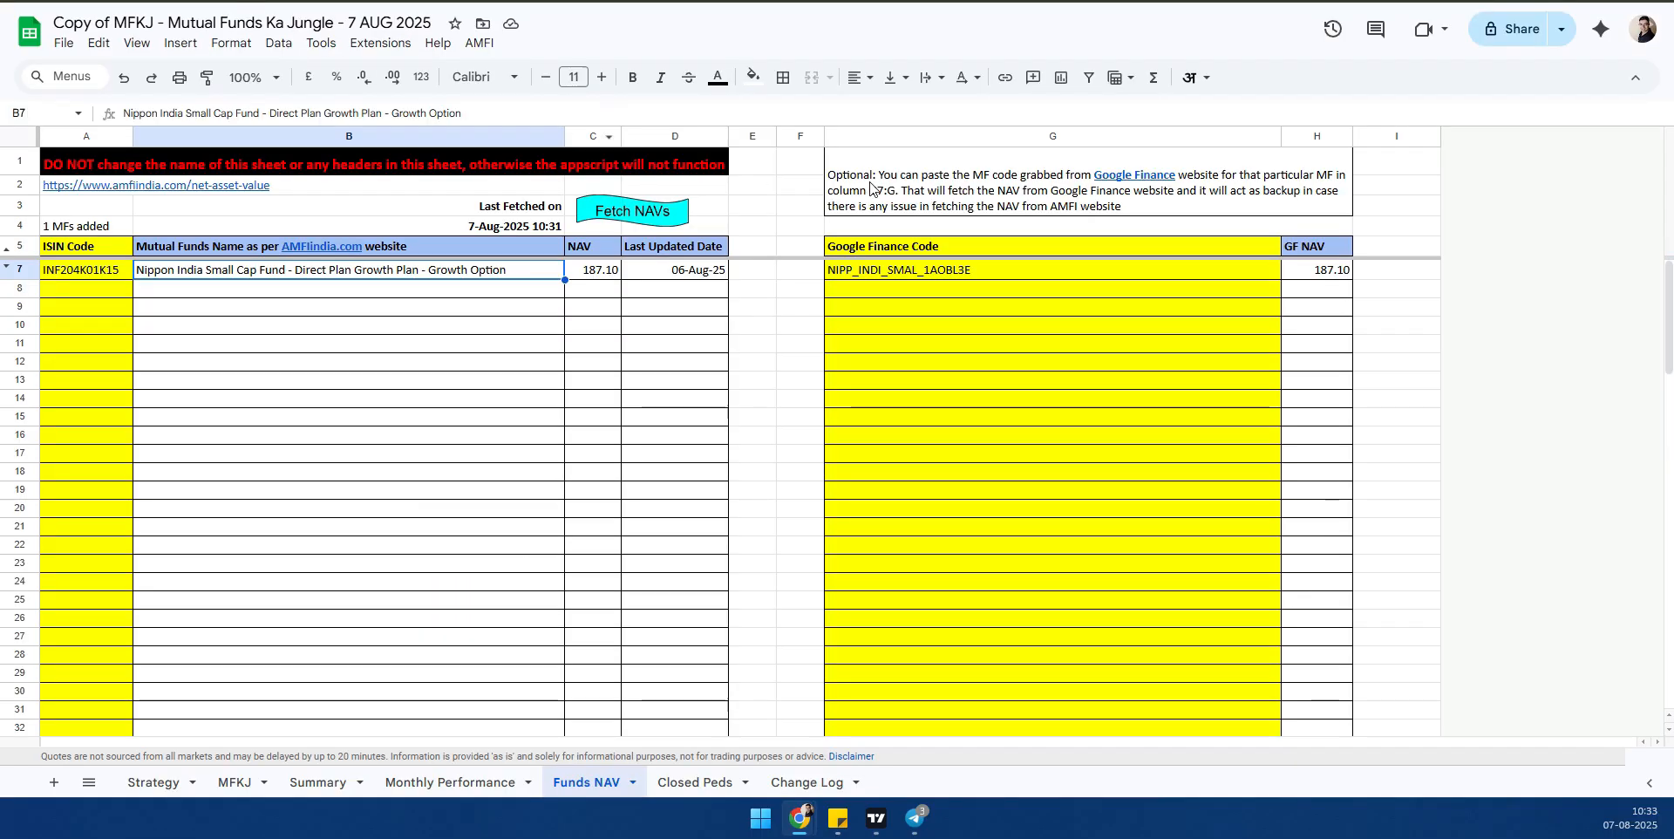
click(882, 278)
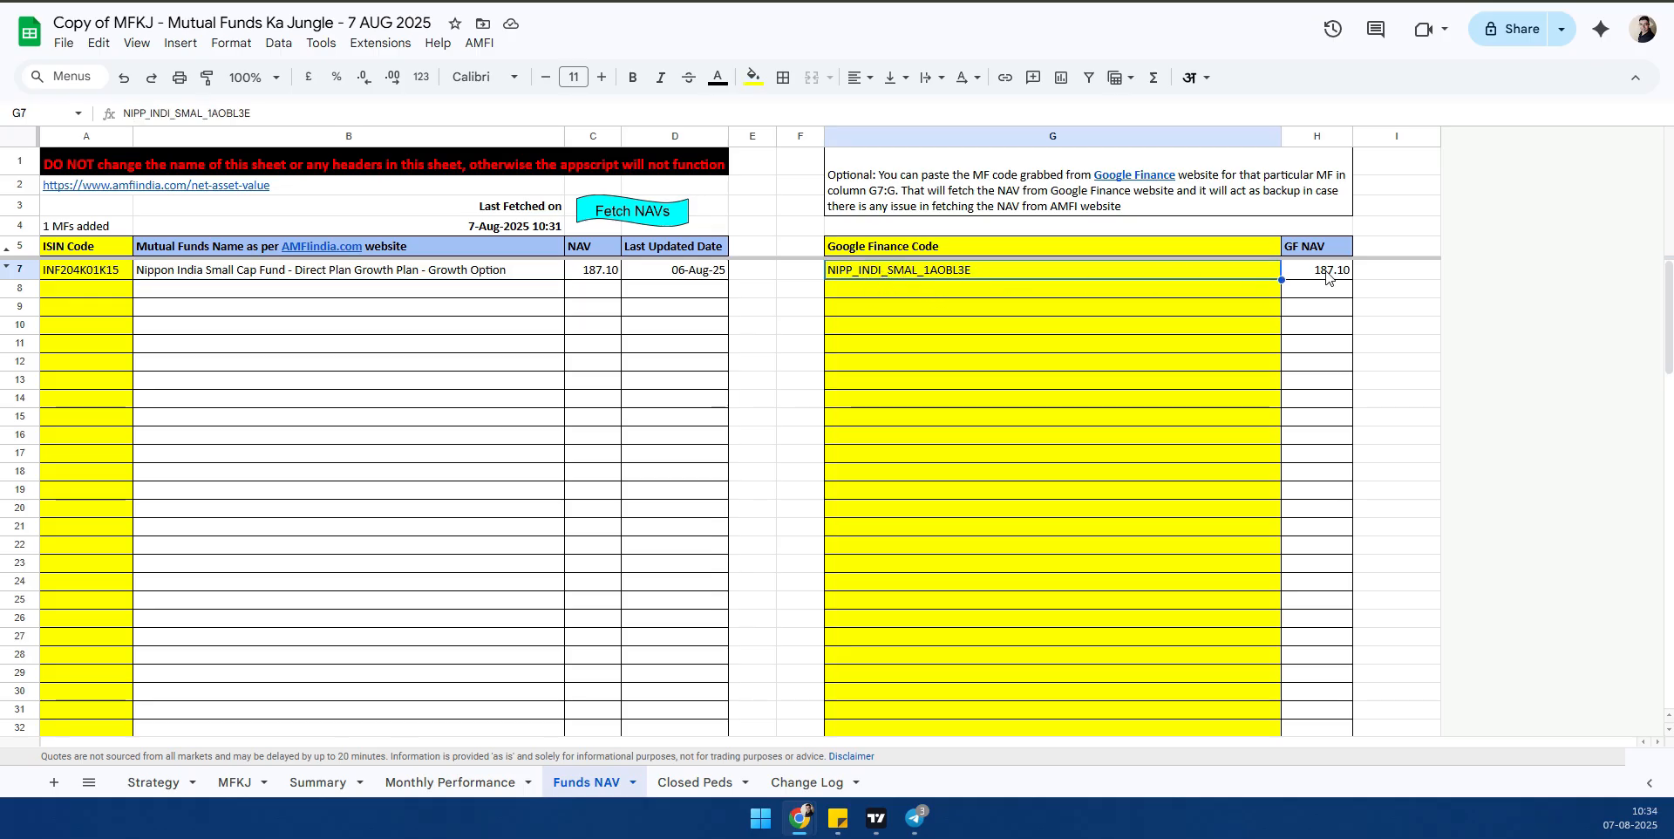
- Compare the fund's NAV in C7 with the Google Finance NAV in H7, and check the Google Finance Code header
click(596, 274)
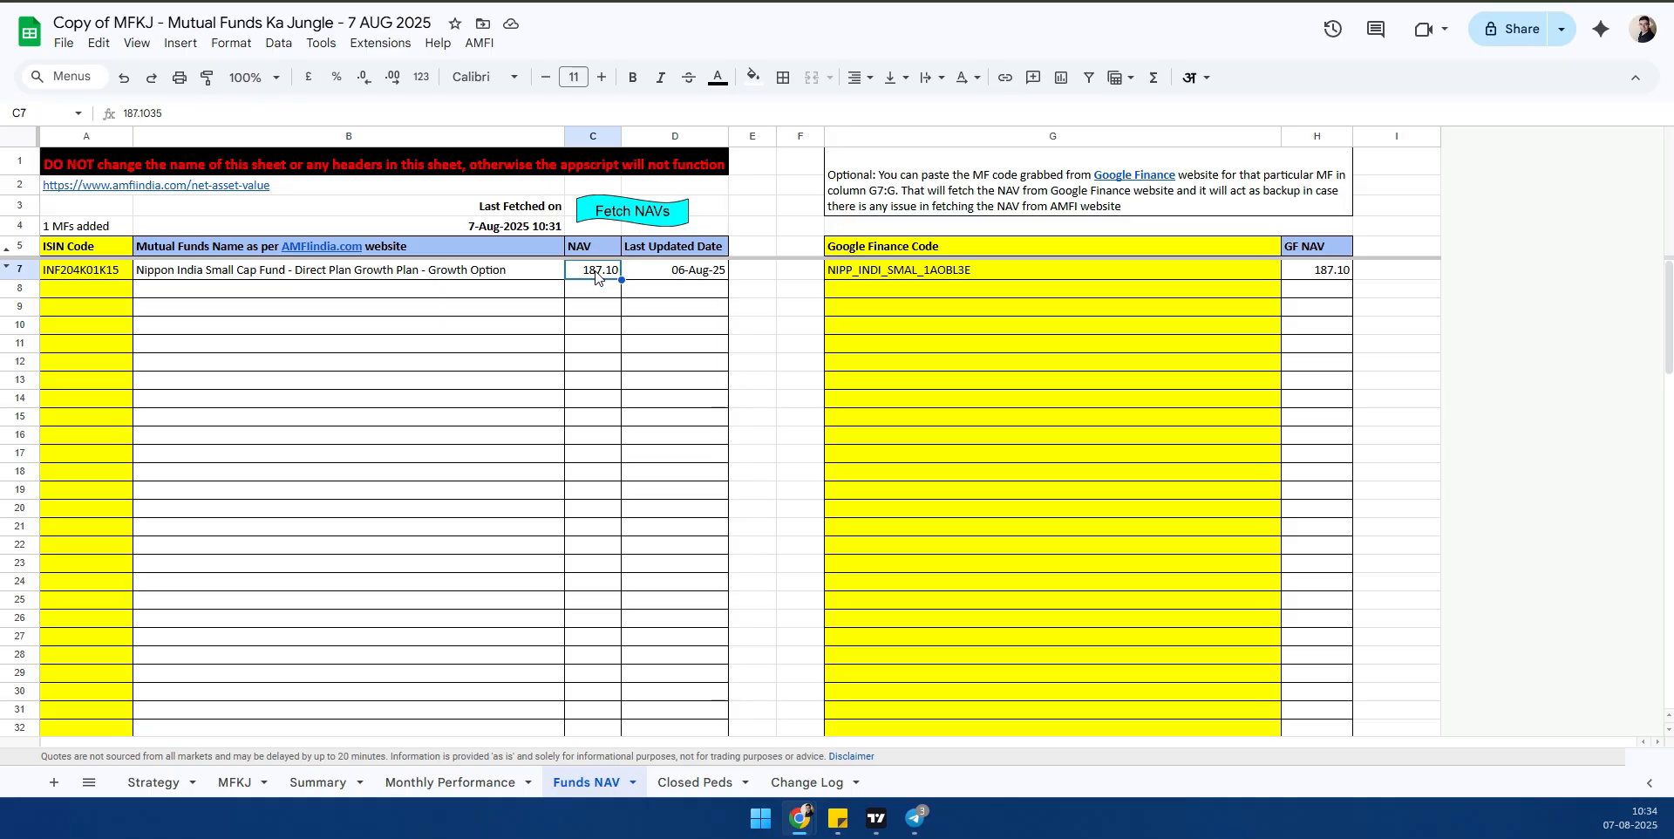
click(1312, 271)
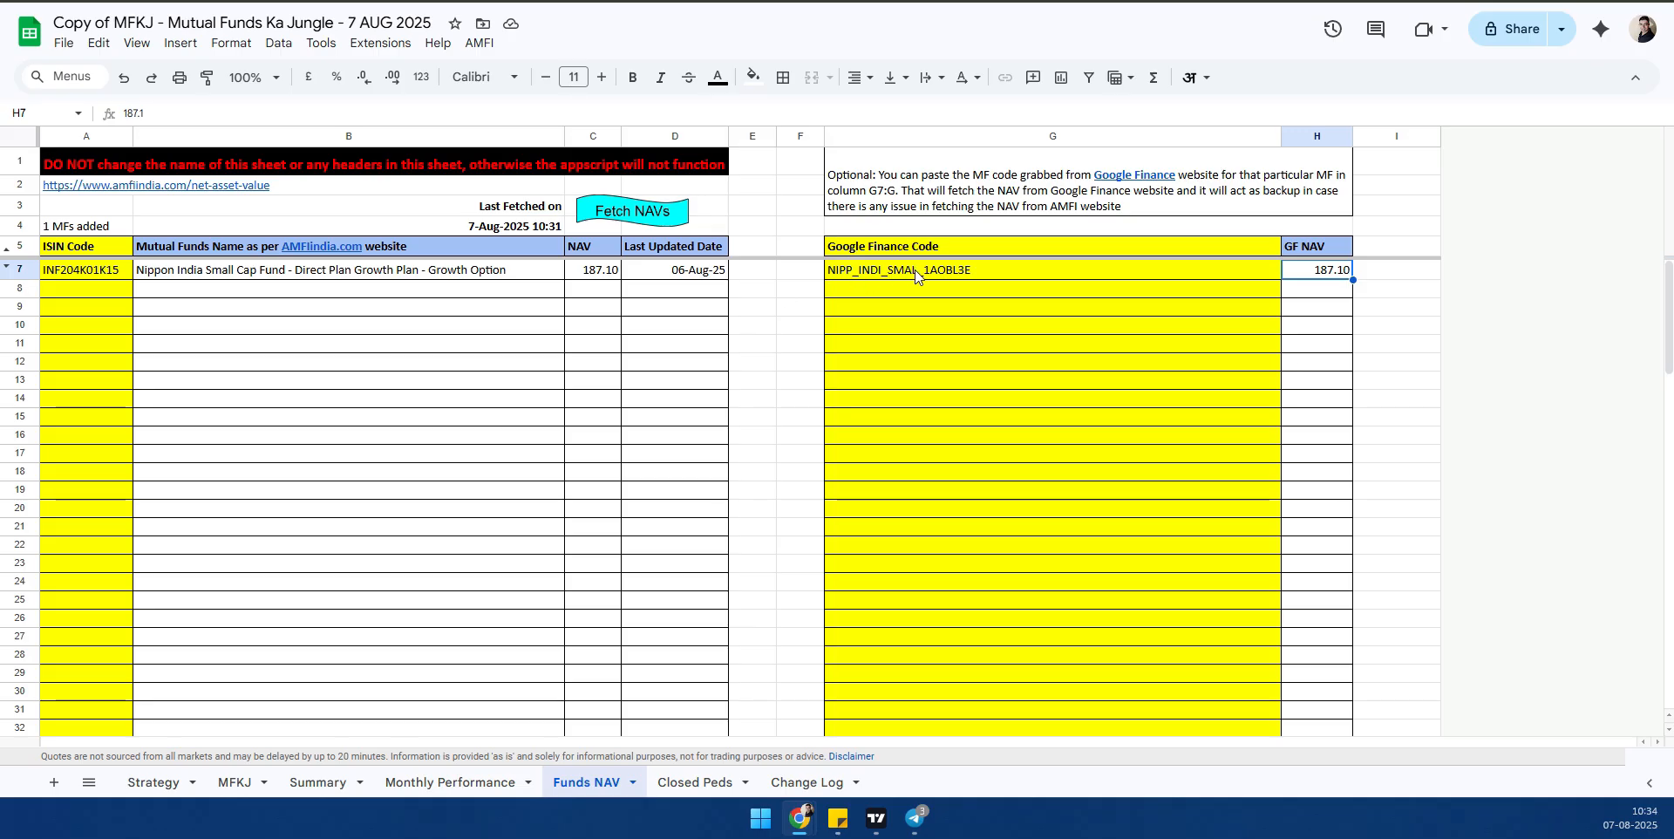
click(881, 249)
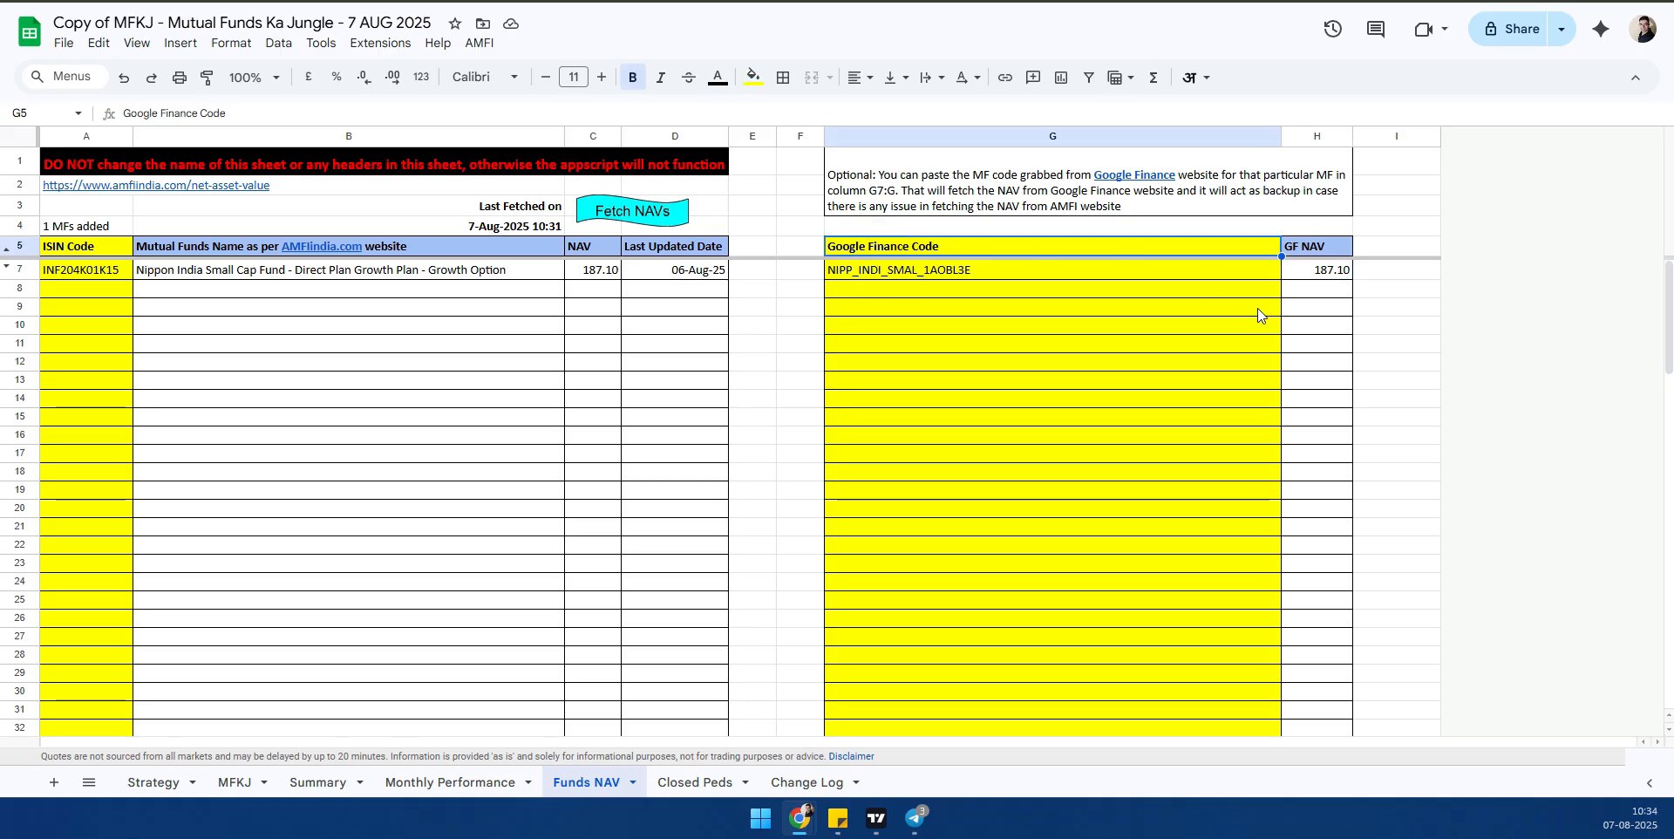